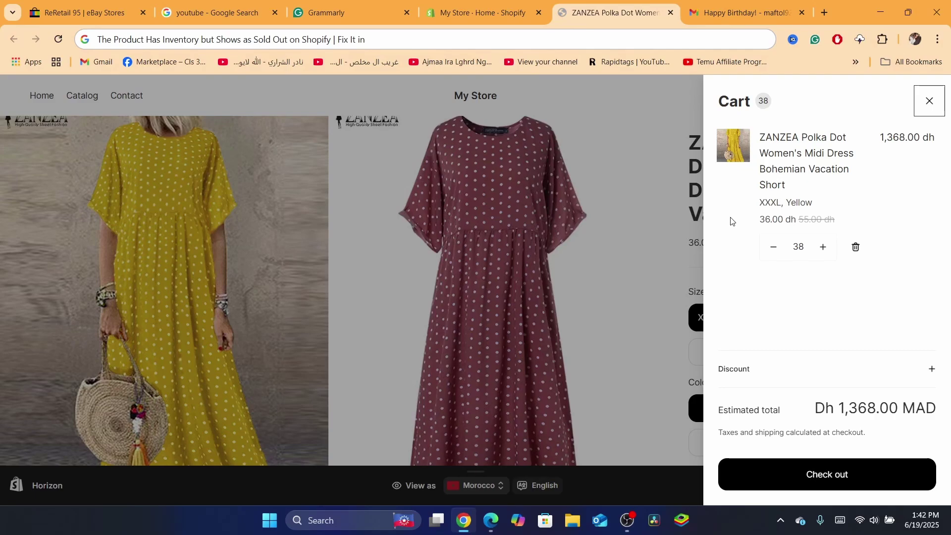
- Close the storefront cart, return to the store admin and open the ZANZEA Polka Dot dress from the product list
{"action": "left_click", "coordinate": [619, 182]}
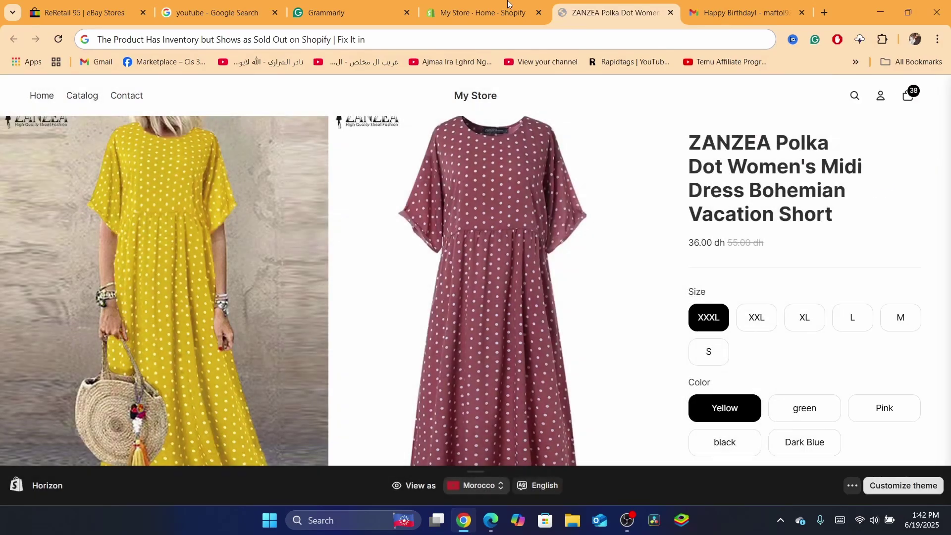
{"action": "left_click", "coordinate": [456, 2]}
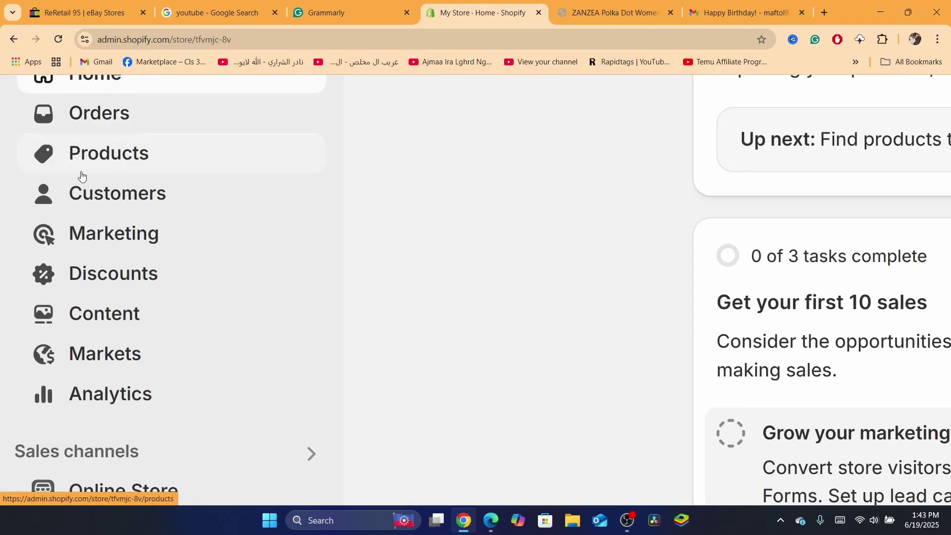
{"action": "left_click", "coordinate": [82, 174]}
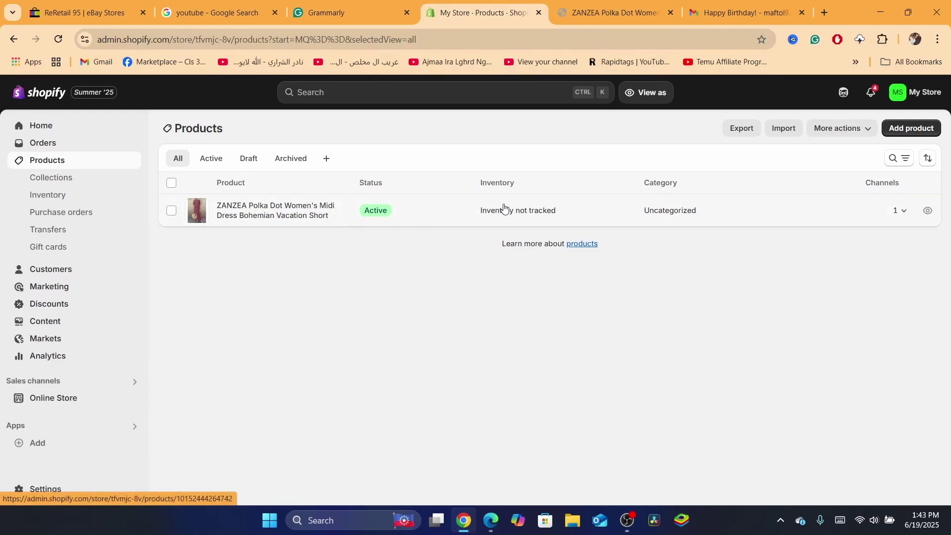
{"action": "scroll", "coordinate": [495, 192], "scroll_direction": "up", "scroll_amount": 5}
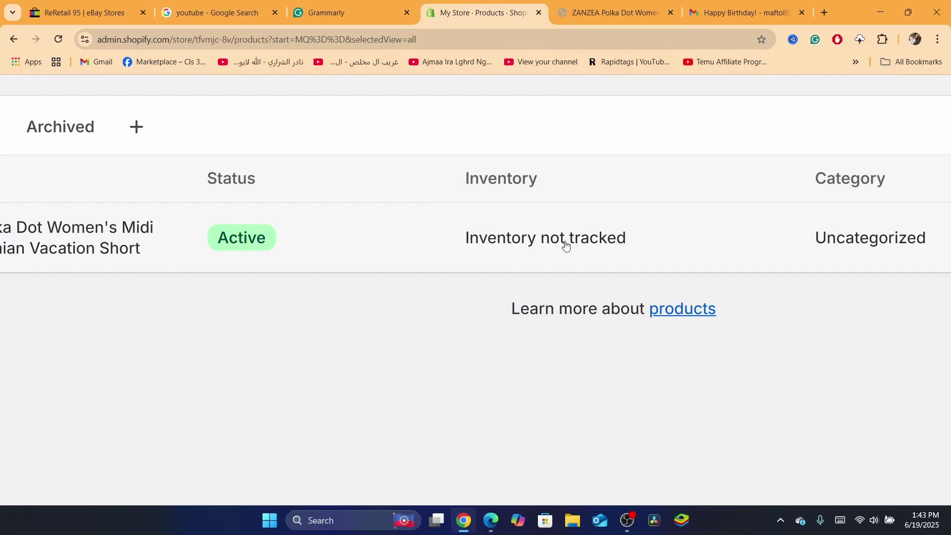
{"action": "scroll", "coordinate": [518, 293], "scroll_direction": "down", "scroll_amount": 5}
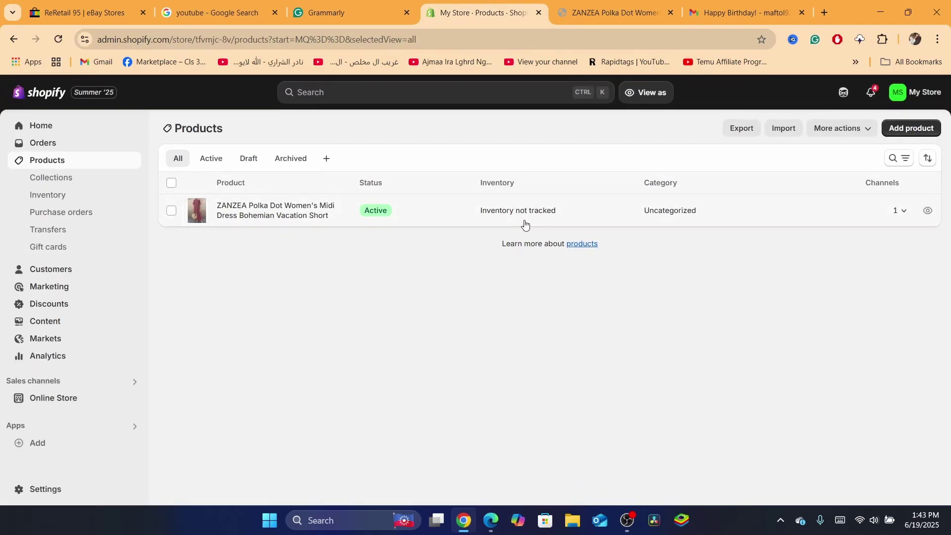
{"action": "left_click", "coordinate": [252, 218]}
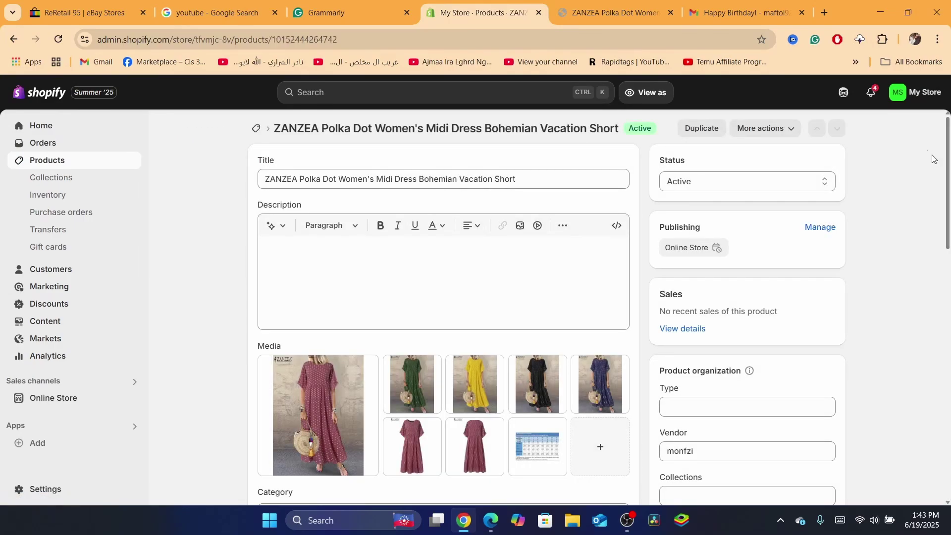
{"action": "scroll", "coordinate": [950, 218], "scroll_direction": "down", "scroll_amount": 4}
{"action": "scroll", "coordinate": [950, 218], "scroll_direction": "down", "scroll_amount": 8}
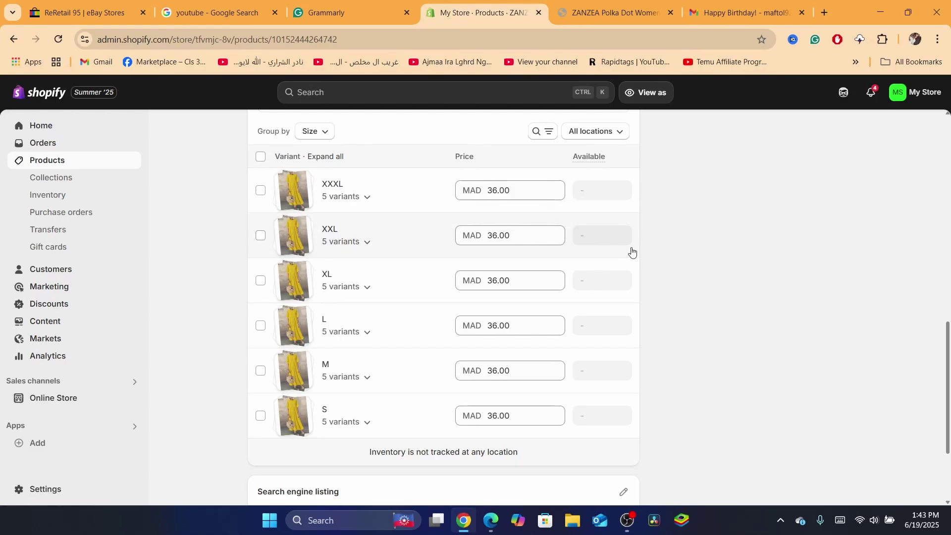
- Examine the bulk actions available for all of the dress's variants, leaving the variants unselected
{"action": "left_click", "coordinate": [260, 158]}
{"action": "scroll", "coordinate": [261, 161], "scroll_direction": "up", "scroll_amount": 5}
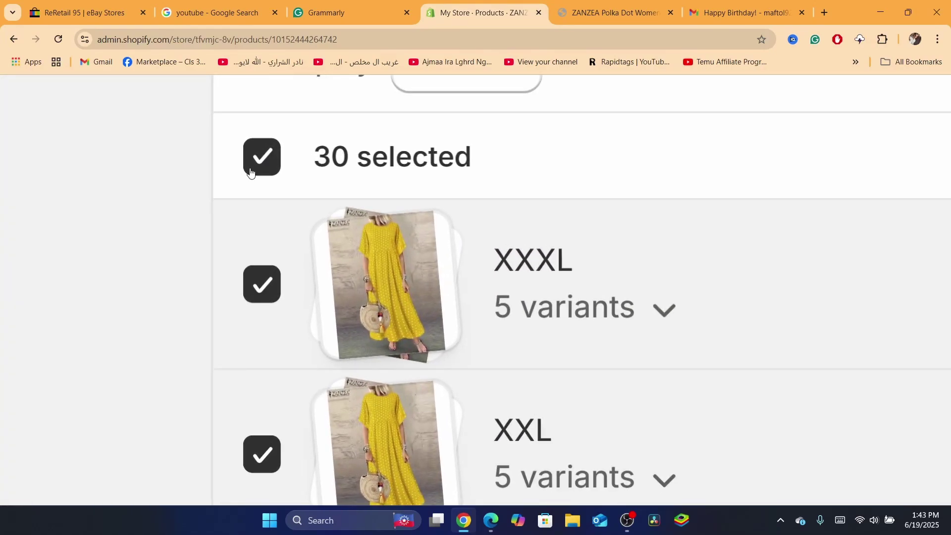
{"action": "scroll", "coordinate": [251, 171], "scroll_direction": "down", "scroll_amount": 5}
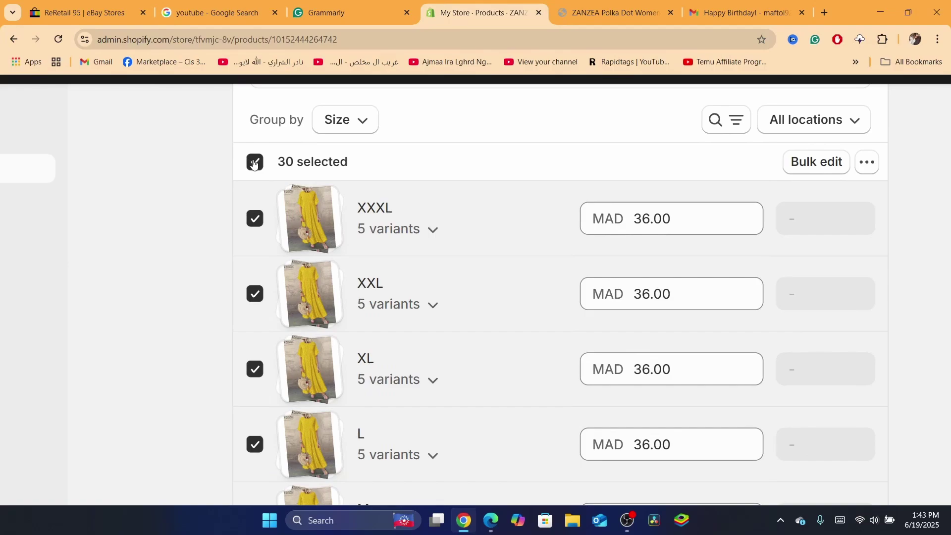
{"action": "scroll", "coordinate": [254, 165], "scroll_direction": "down", "scroll_amount": 5}
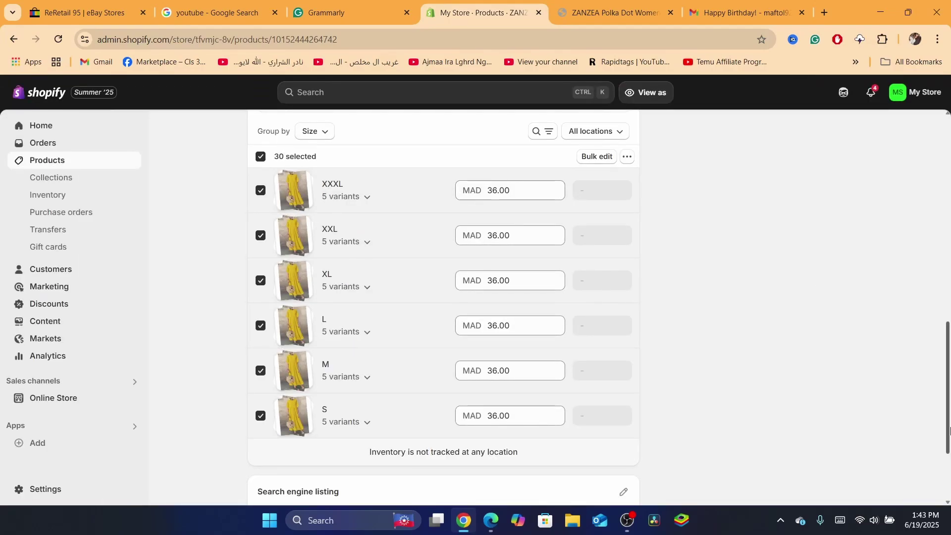
{"action": "scroll", "coordinate": [427, 287], "scroll_direction": "up", "scroll_amount": 2}
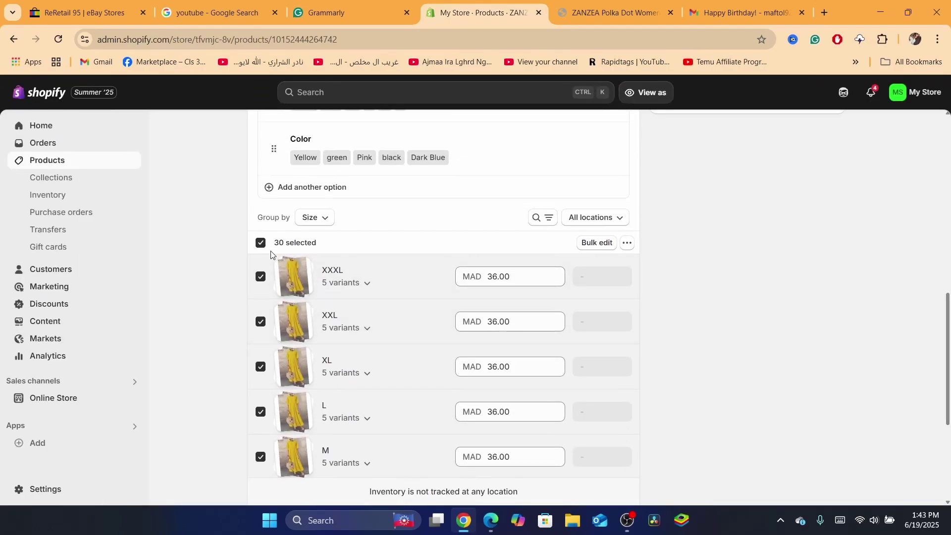
{"action": "scroll", "coordinate": [631, 244], "scroll_direction": "up", "scroll_amount": 4}
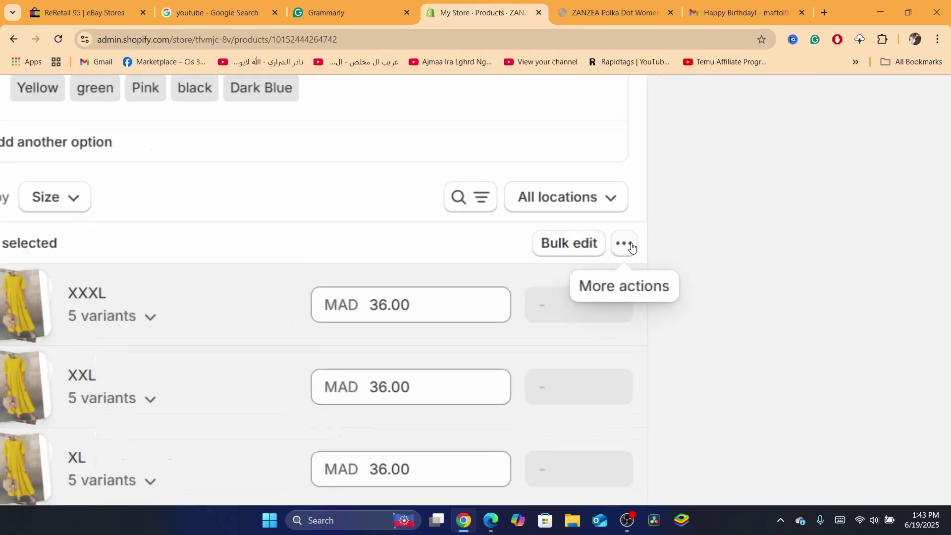
{"action": "scroll", "coordinate": [632, 246], "scroll_direction": "up", "scroll_amount": 4}
{"action": "left_click", "coordinate": [625, 243]}
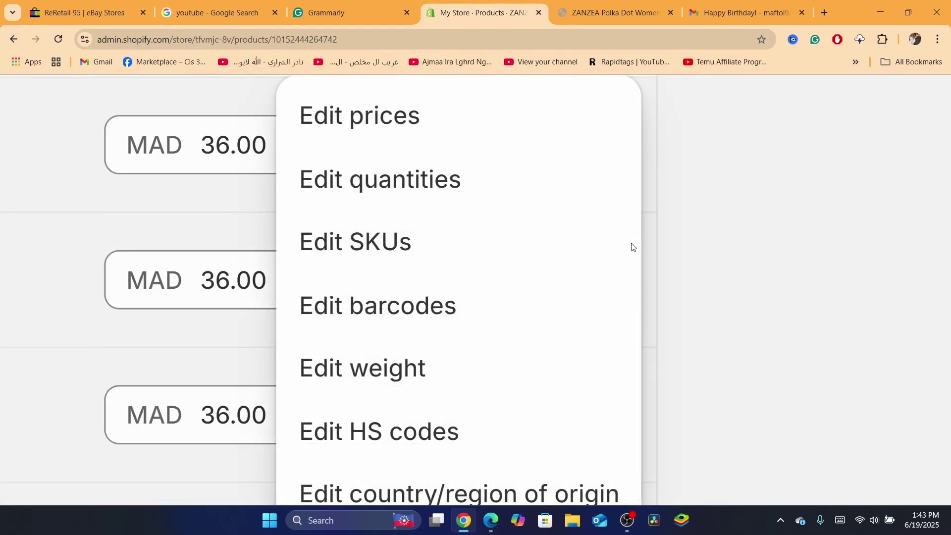
{"action": "scroll", "coordinate": [533, 342], "scroll_direction": "down", "scroll_amount": 8}
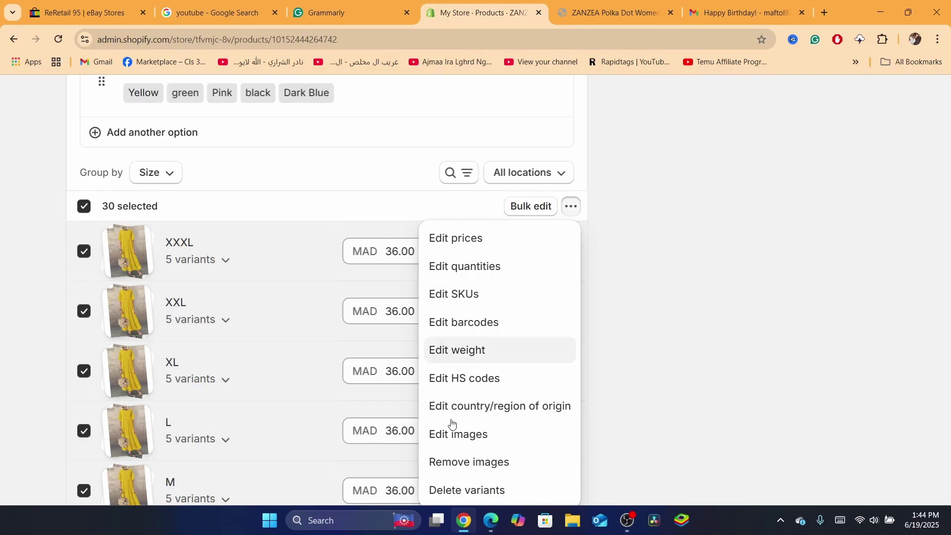
{"action": "left_click", "coordinate": [692, 379]}
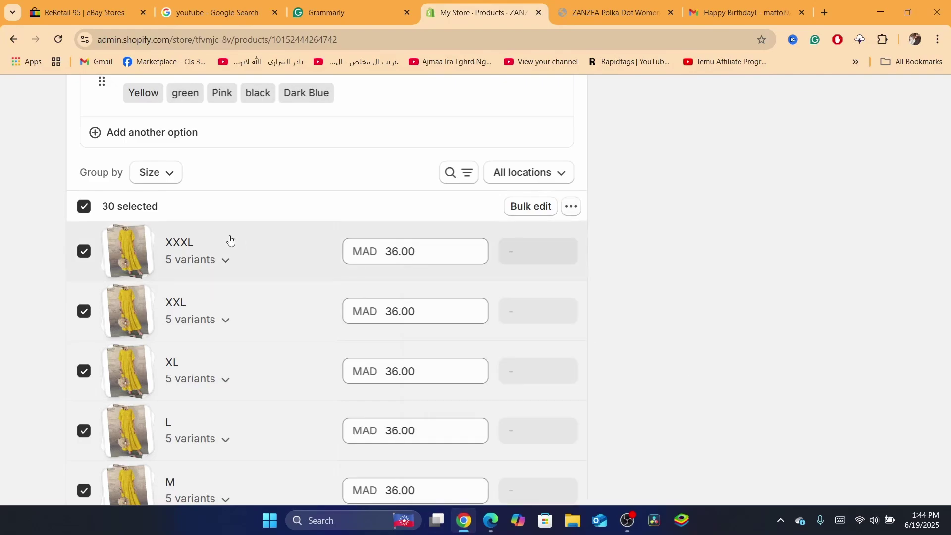
{"action": "left_click", "coordinate": [83, 207]}
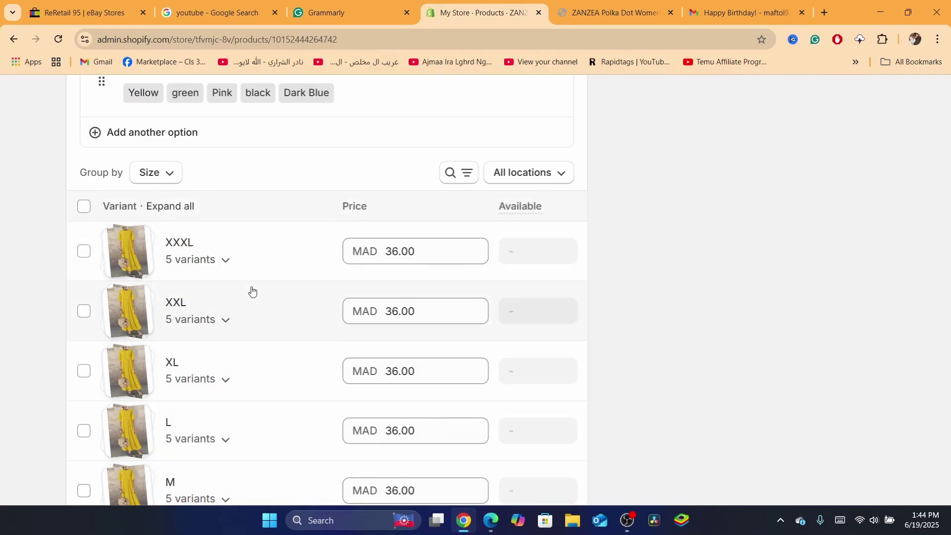
- Open the XXXL / Yellow variant and enable Track quantity and Continue selling when out of stock
{"action": "left_click", "coordinate": [195, 264]}
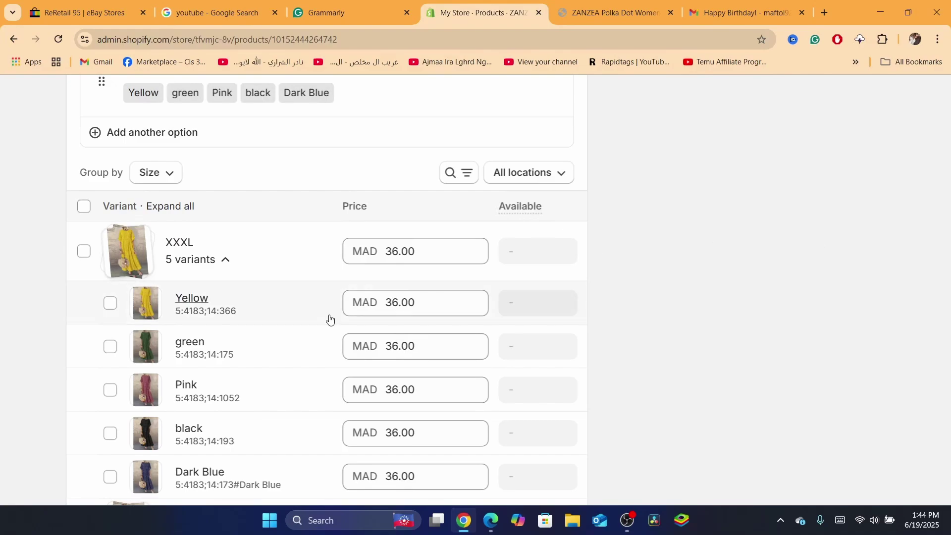
{"action": "left_click", "coordinate": [195, 301]}
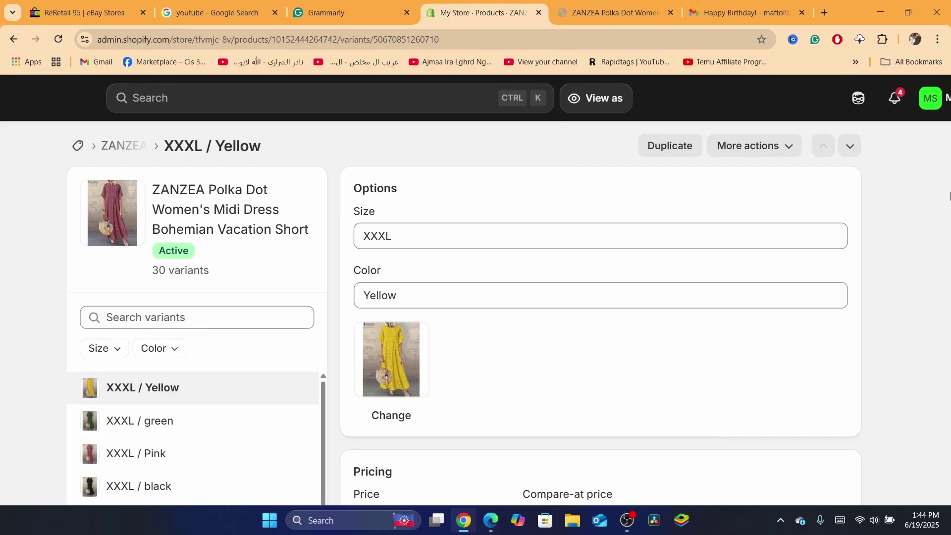
{"action": "left_click_drag", "start_coordinate": [950, 196], "coordinate": [950, 233]}
{"action": "key", "text": "ctrl+minus"}
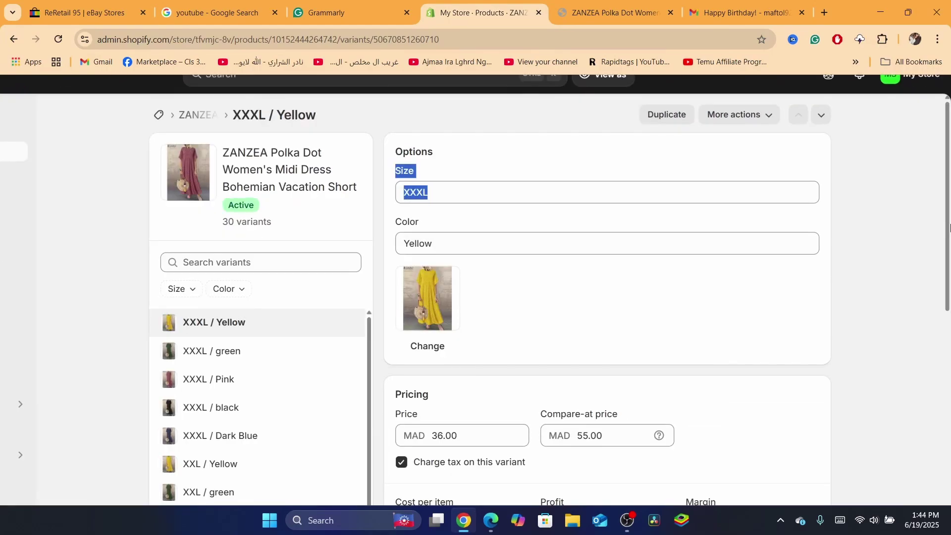
{"action": "scroll", "coordinate": [372, 291], "scroll_direction": "down", "scroll_amount": 9}
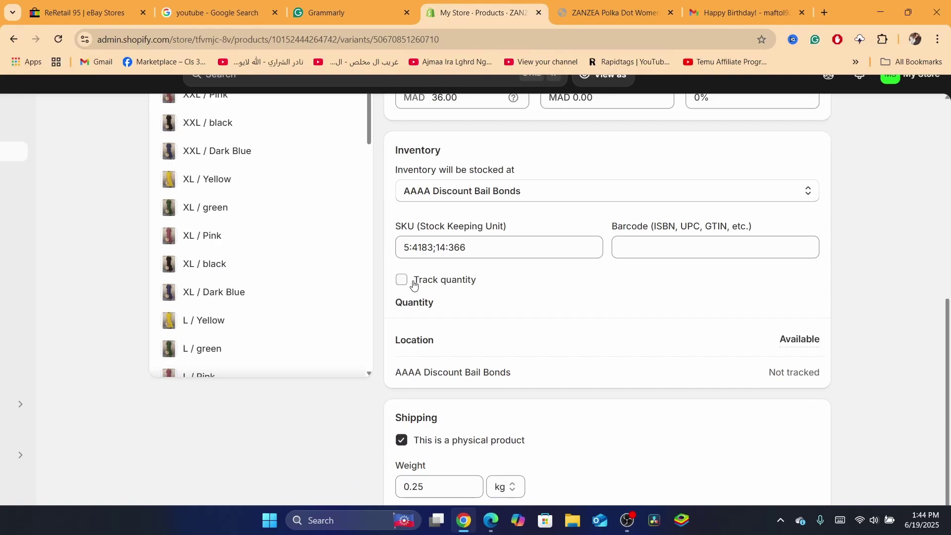
{"action": "left_click", "coordinate": [402, 281]}
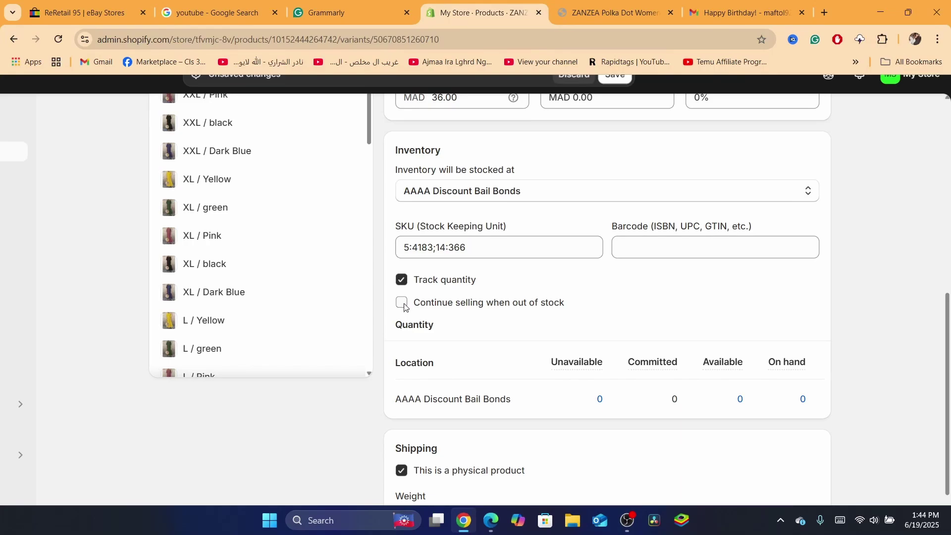
{"action": "left_click", "coordinate": [404, 304]}
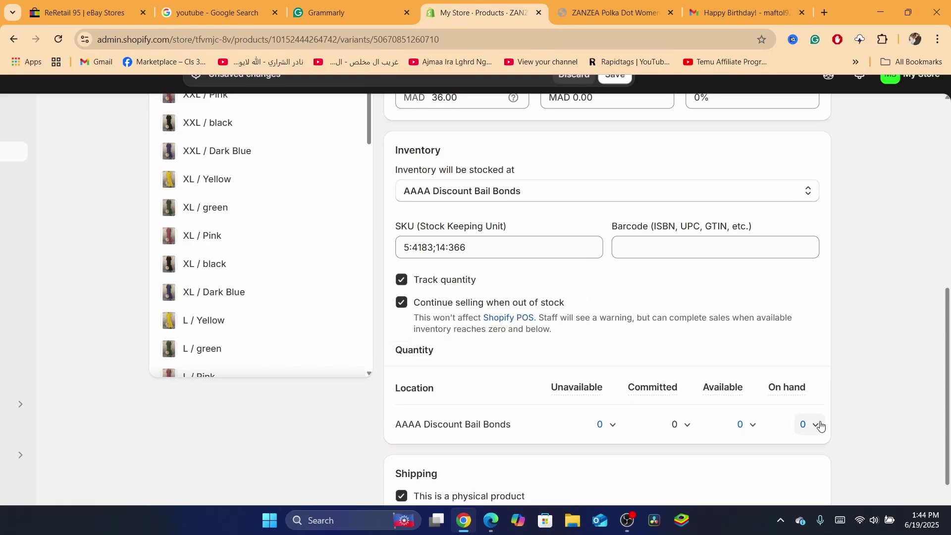
- Set the XXXL / Yellow variant's available quantity to 10 at AAAA Discount Bail Bonds
{"action": "left_click", "coordinate": [751, 425]}
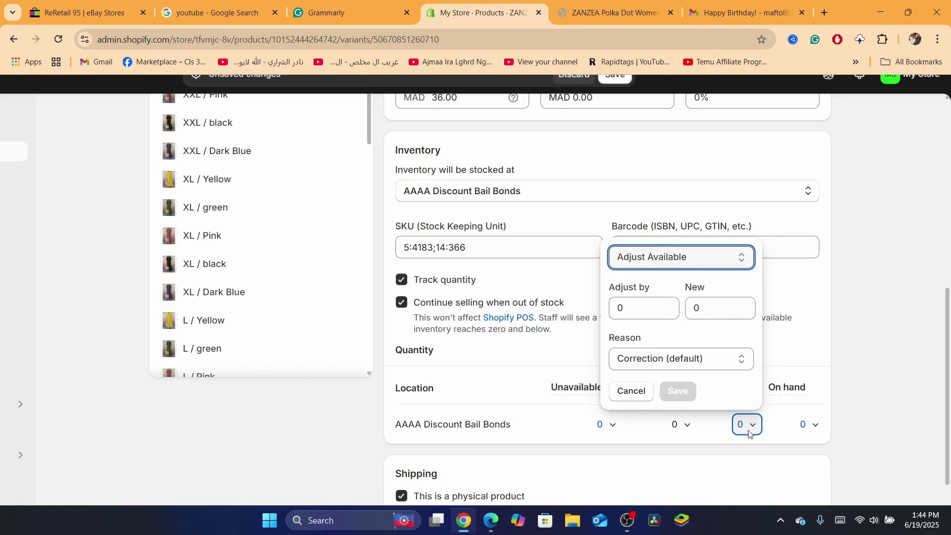
{"action": "left_click", "coordinate": [760, 443]}
{"action": "key", "text": "ctrl+plus"}
{"action": "key", "text": "ctrl+minus"}
{"action": "left_click", "coordinate": [737, 420]}
{"action": "key", "text": "ctrl+plus"}
{"action": "double_click", "coordinate": [644, 187]}
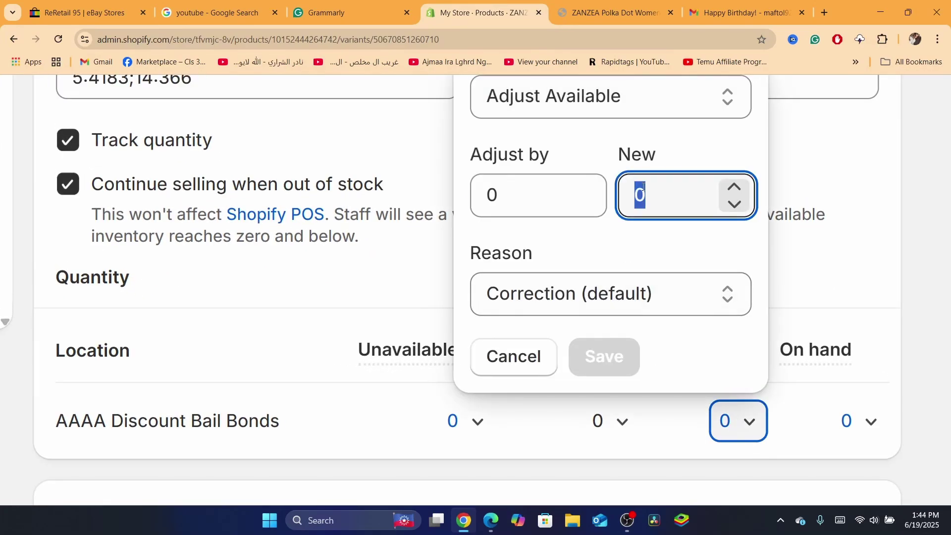
{"action": "type", "text": "10"}
{"action": "left_click", "coordinate": [612, 347]}
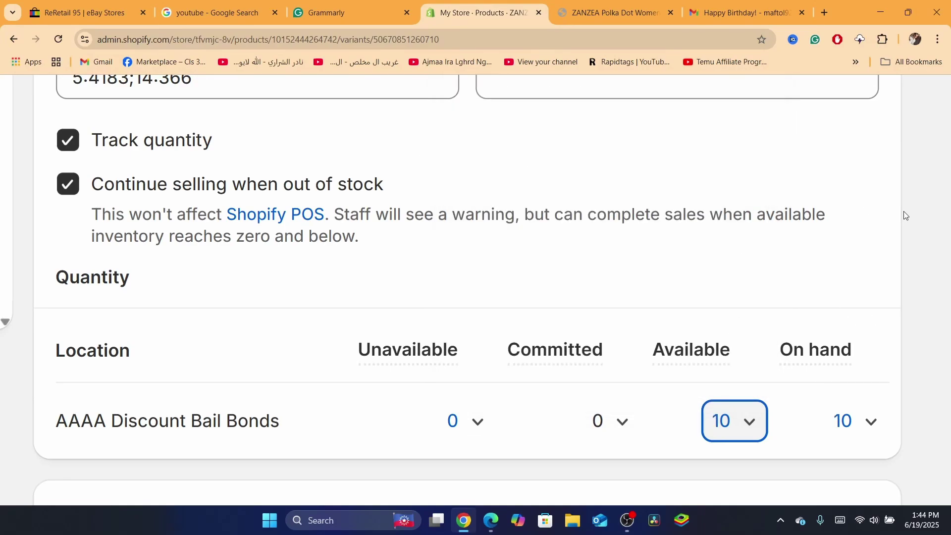
- Save the inventory changes to the XXXL / Yellow variant
{"action": "key", "text": "ctrl+minus"}
{"action": "key", "text": "ctrl+minus"}
{"action": "key", "text": "ctrl+minus"}
{"action": "key", "text": "ctrl+minus"}
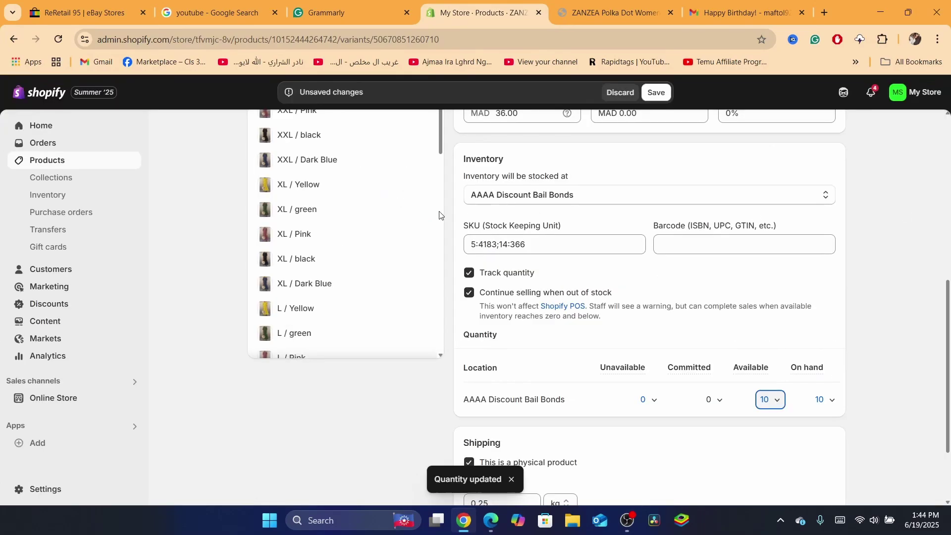
{"action": "left_click", "coordinate": [657, 93]}
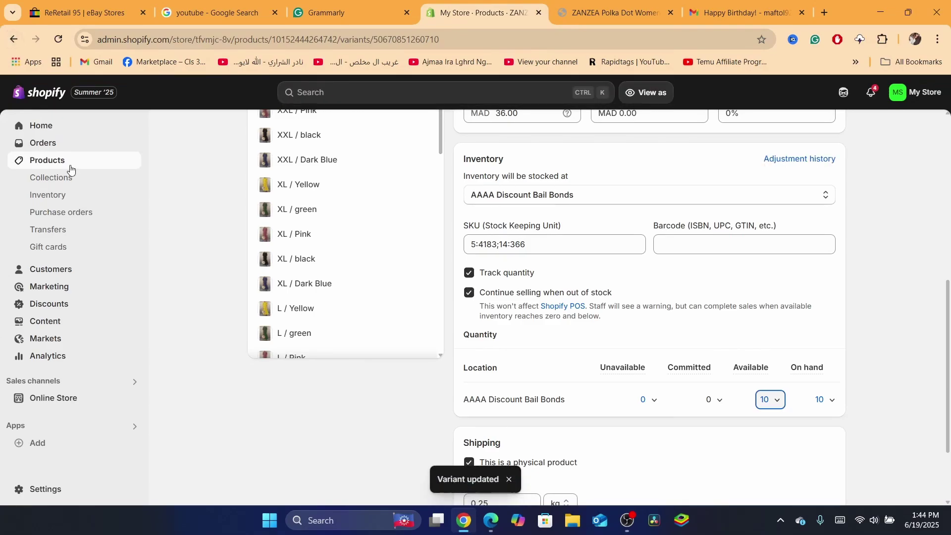
- Reopen the ZANZEA Polka Dot dress from the product list and go to its variants
{"action": "left_click", "coordinate": [44, 159]}
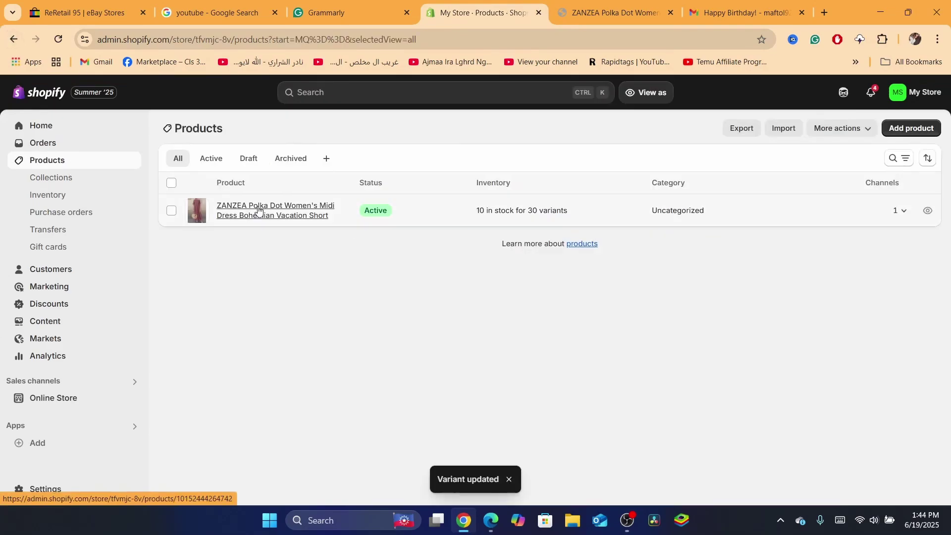
{"action": "left_click", "coordinate": [259, 211]}
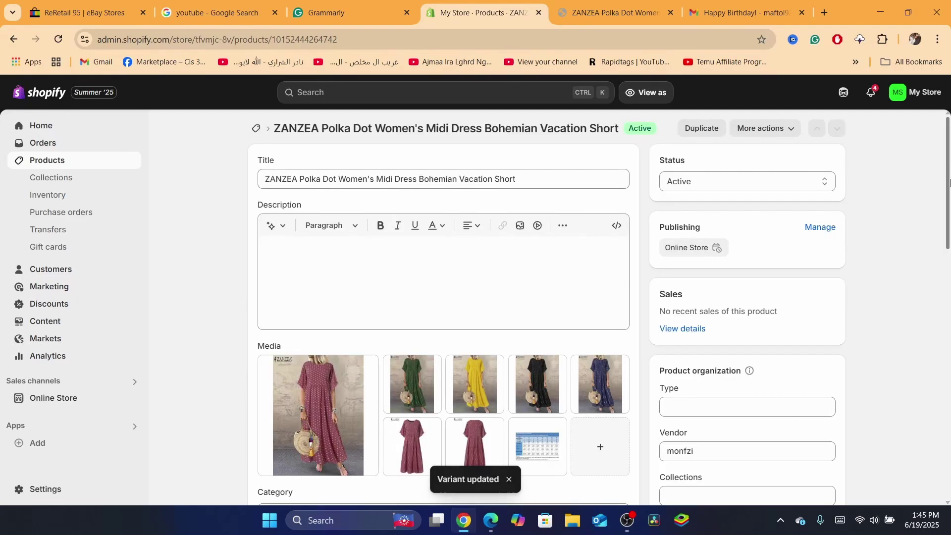
{"action": "left_click_drag", "start_coordinate": [950, 182], "coordinate": [949, 372]}
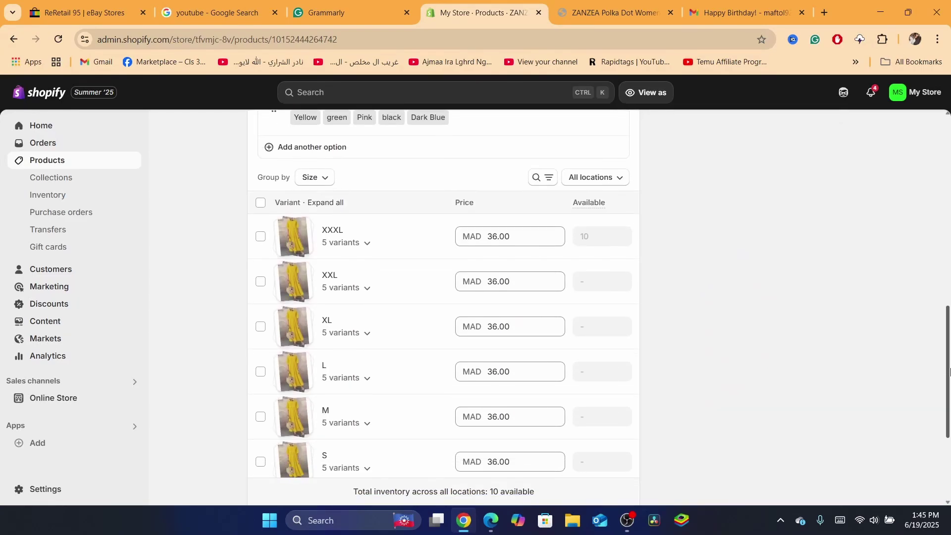
- Apply an available quantity of 10 to all of the dress's variants at AAAA Discount Bail Bonds
{"action": "left_click", "coordinate": [265, 208]}
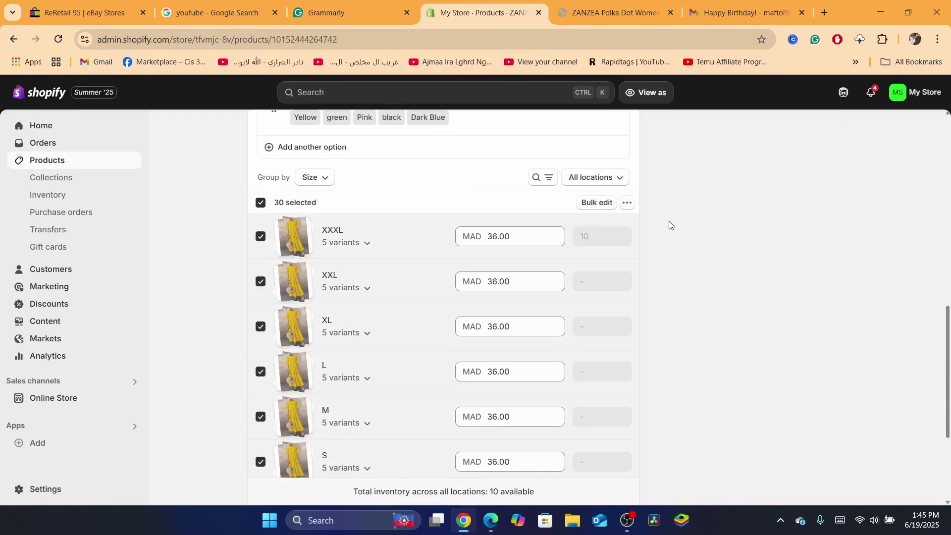
{"action": "left_click", "coordinate": [626, 205]}
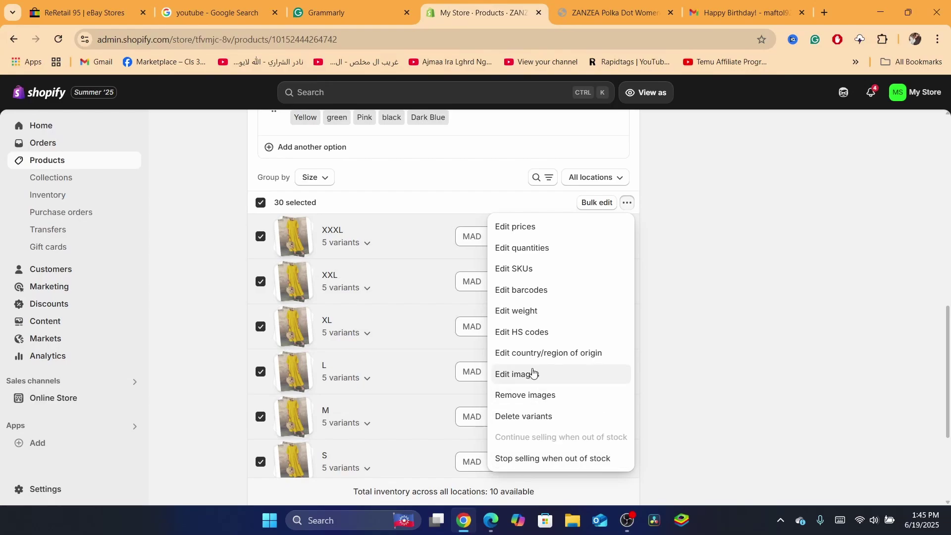
{"action": "left_click", "coordinate": [512, 256]}
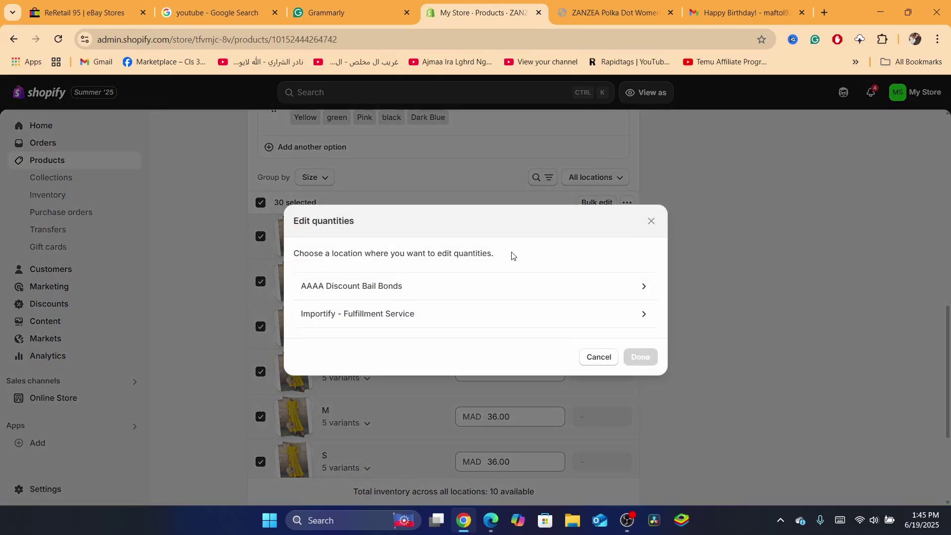
{"action": "left_click", "coordinate": [357, 289]}
{"action": "left_click", "coordinate": [319, 308]}
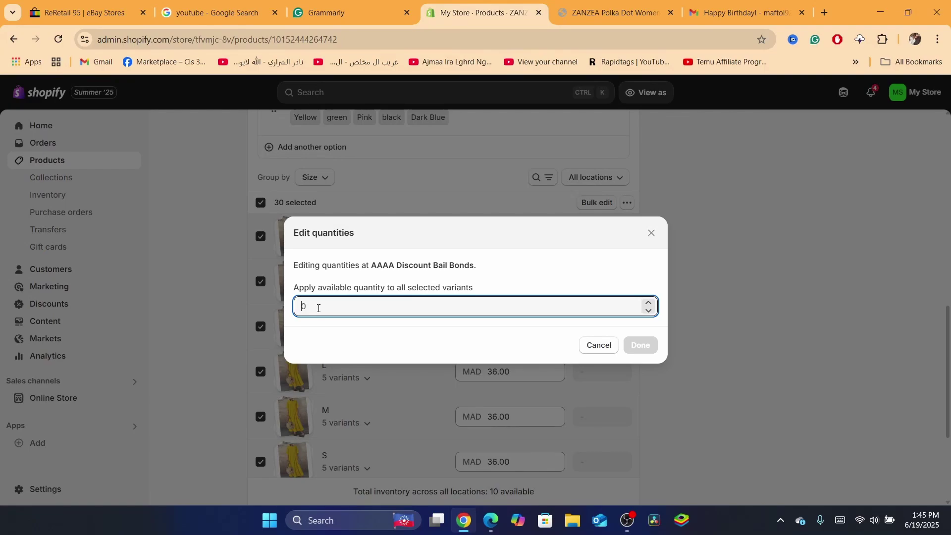
{"action": "type", "text": "1"}
{"action": "left_click", "coordinate": [641, 344]}
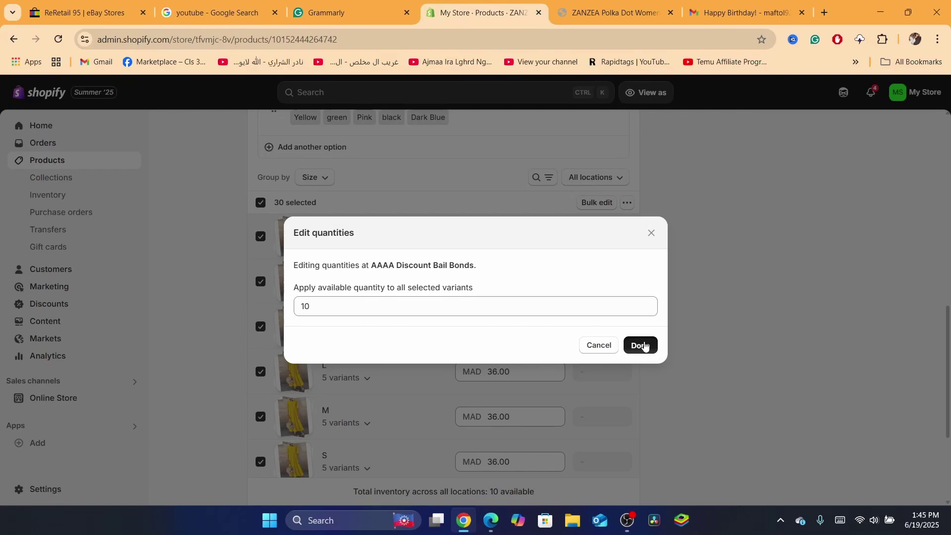
- Save the dress's bulk quantity edit, and turn on Track quantity for the XXL / Yellow variant and save it
{"action": "left_click", "coordinate": [667, 91]}
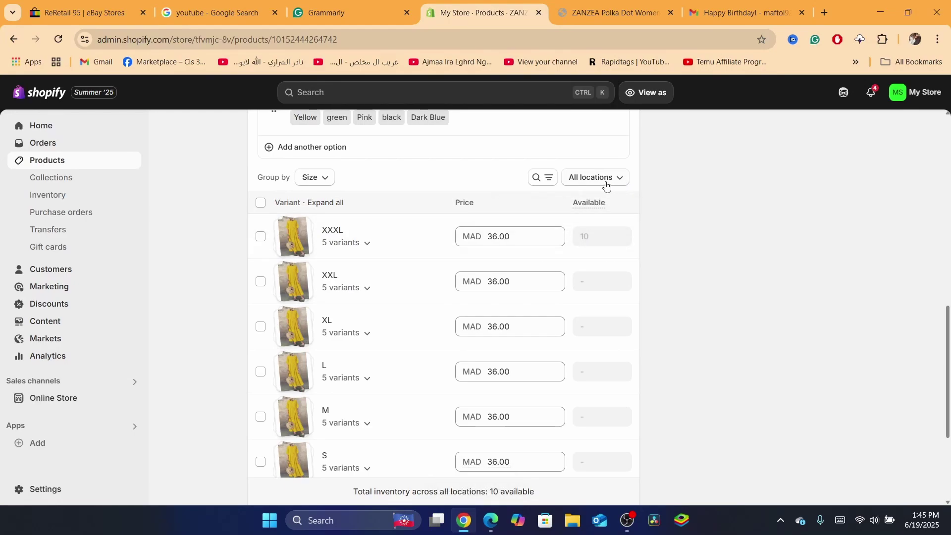
{"action": "left_click", "coordinate": [368, 288]}
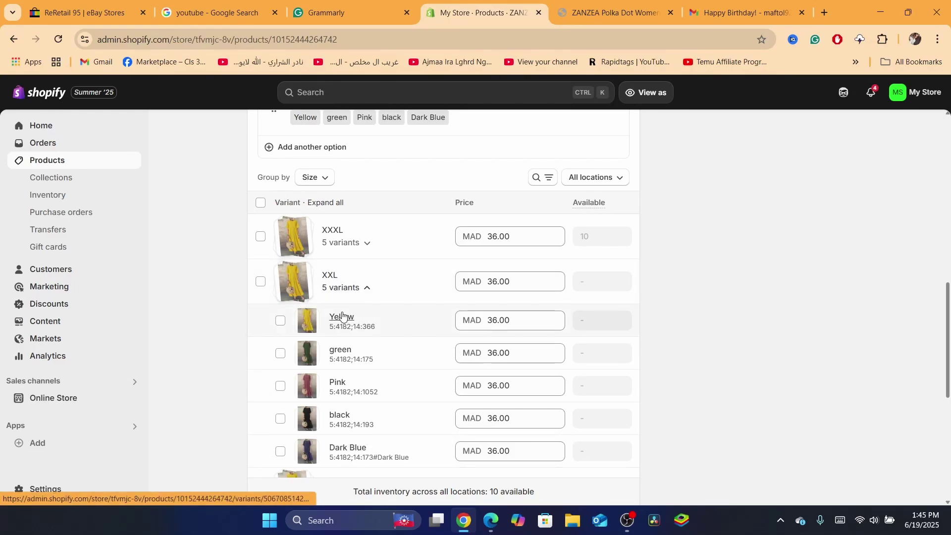
{"action": "left_click", "coordinate": [341, 318]}
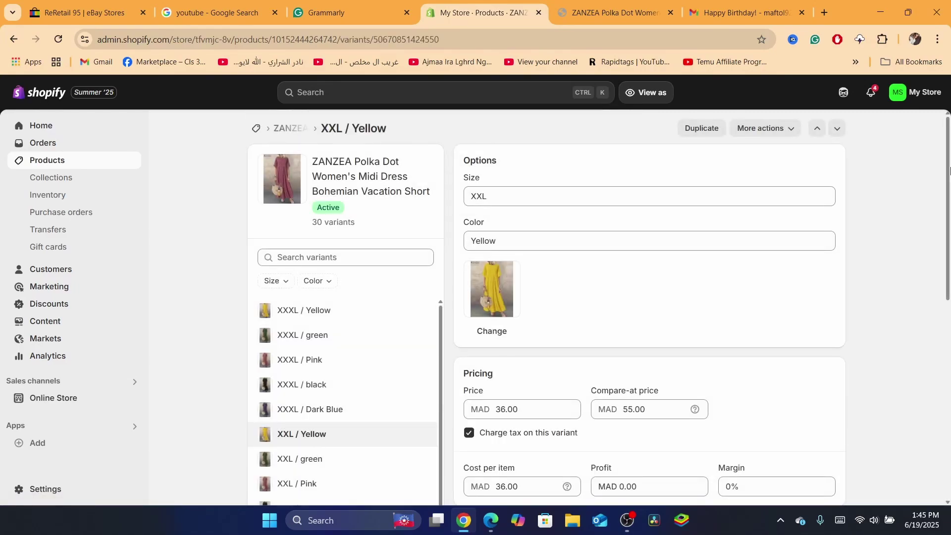
{"action": "left_click_drag", "start_coordinate": [948, 179], "coordinate": [949, 269]}
{"action": "scroll", "coordinate": [484, 242], "scroll_direction": "down", "scroll_amount": 5}
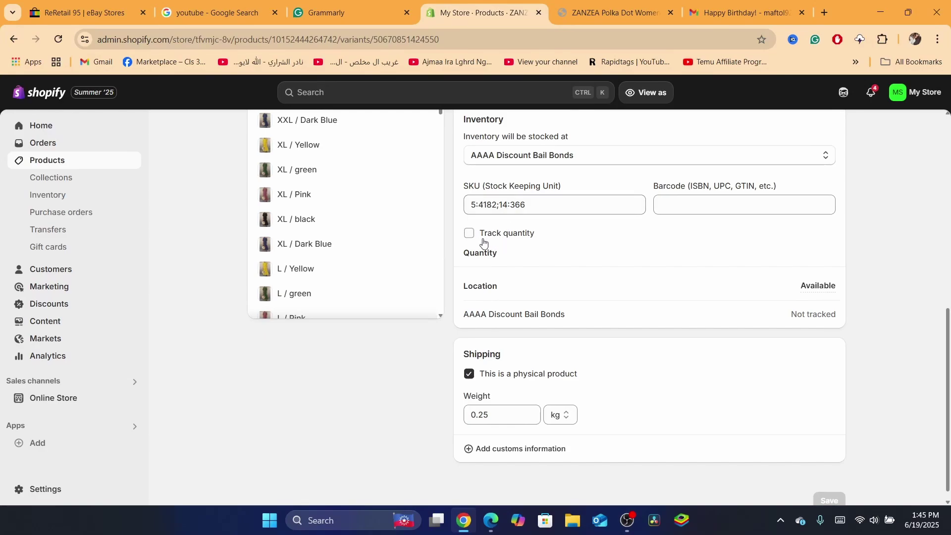
{"action": "left_click", "coordinate": [470, 234]}
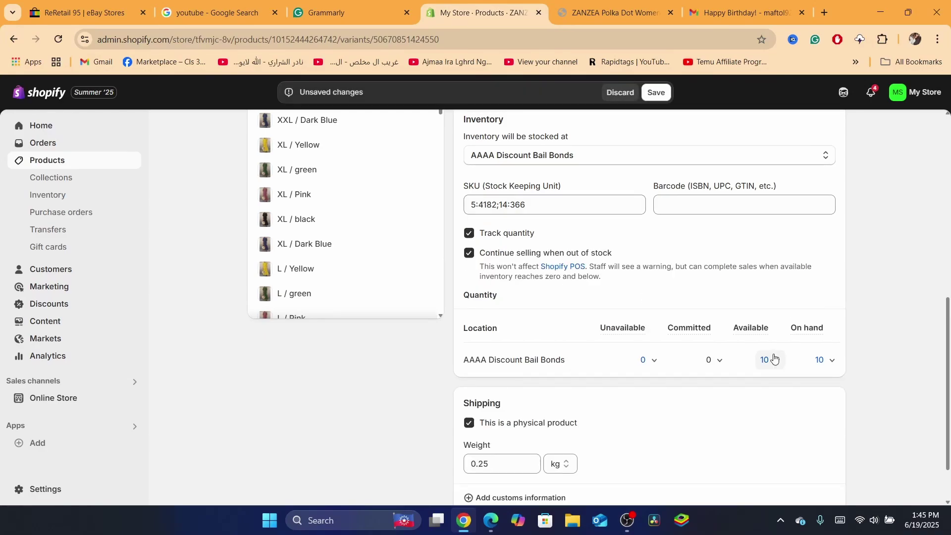
{"action": "left_click", "coordinate": [655, 92]}
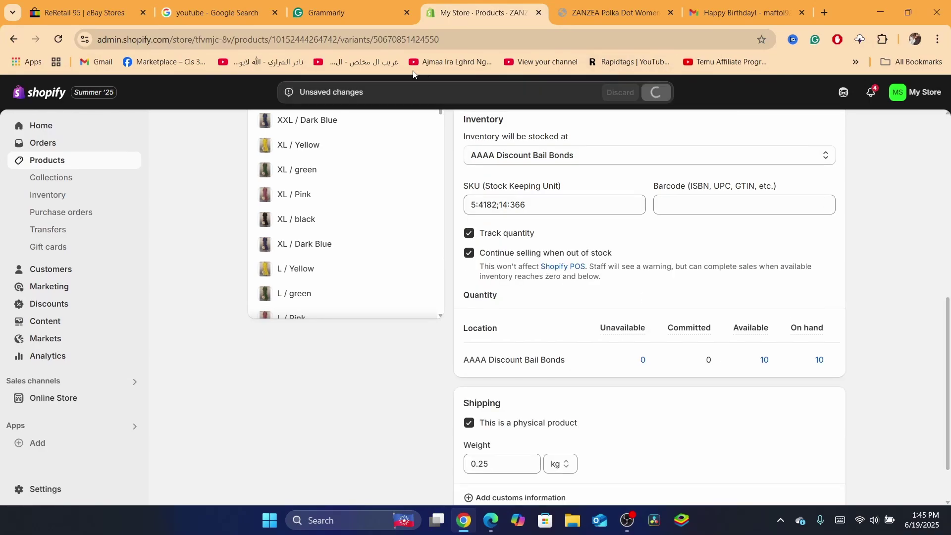
- Check the dress's availability on its storefront product page and return to the admin
{"action": "left_click", "coordinate": [624, 4]}
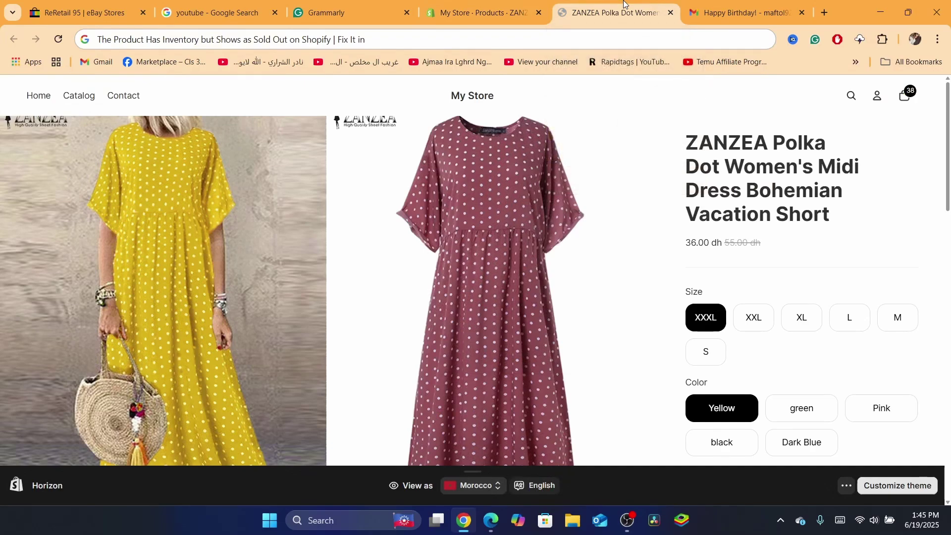
{"action": "left_click", "coordinate": [493, 4]}
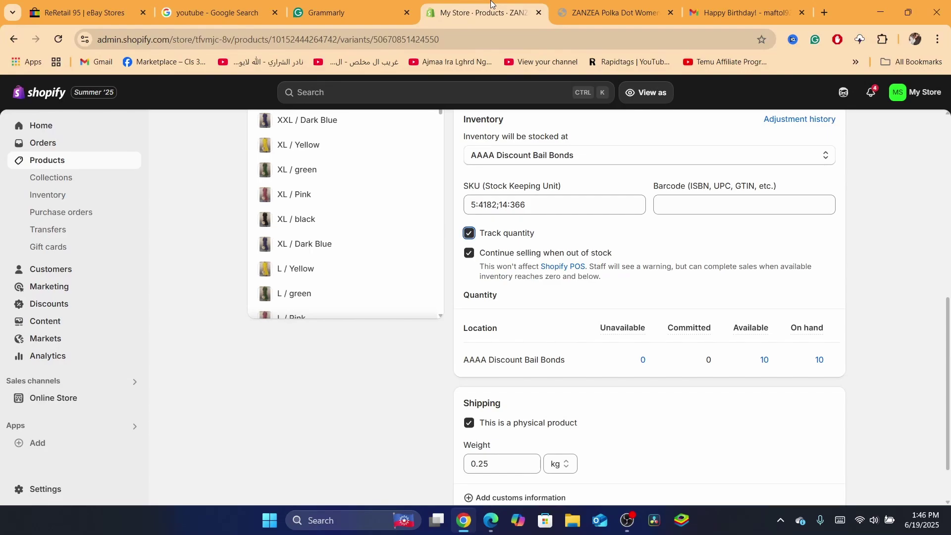
- Open the Locations page in the store settings
{"action": "scroll", "coordinate": [335, 358], "scroll_direction": "down", "scroll_amount": 2}
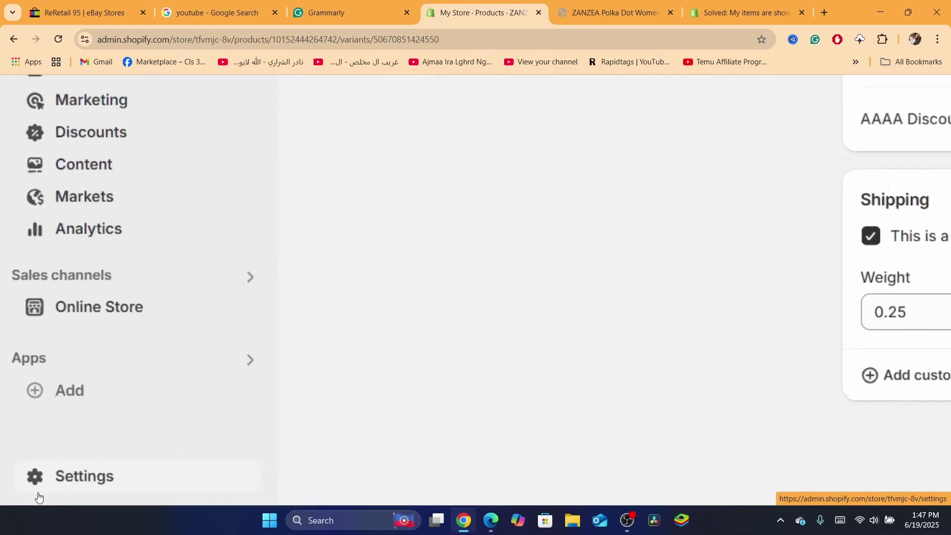
{"action": "left_click", "coordinate": [44, 495]}
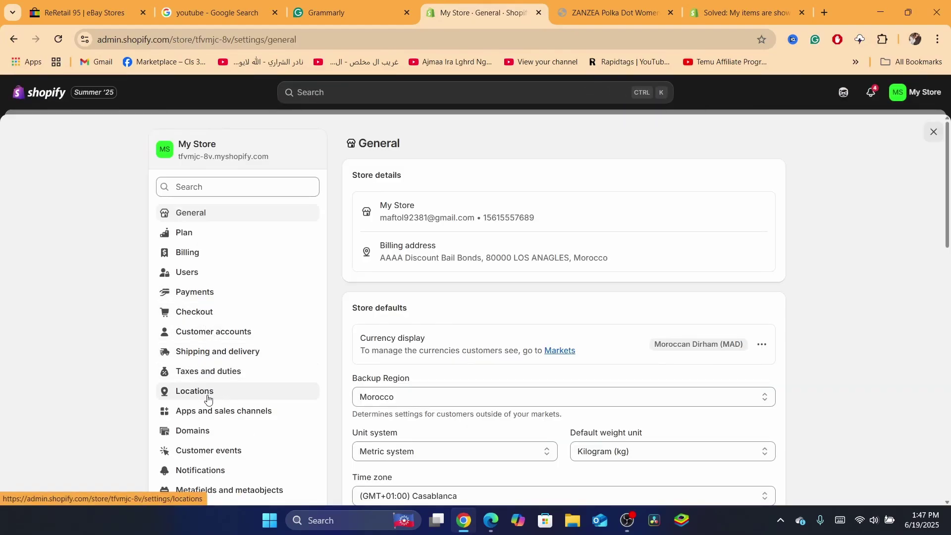
{"action": "scroll", "coordinate": [187, 394], "scroll_direction": "up", "scroll_amount": 3}
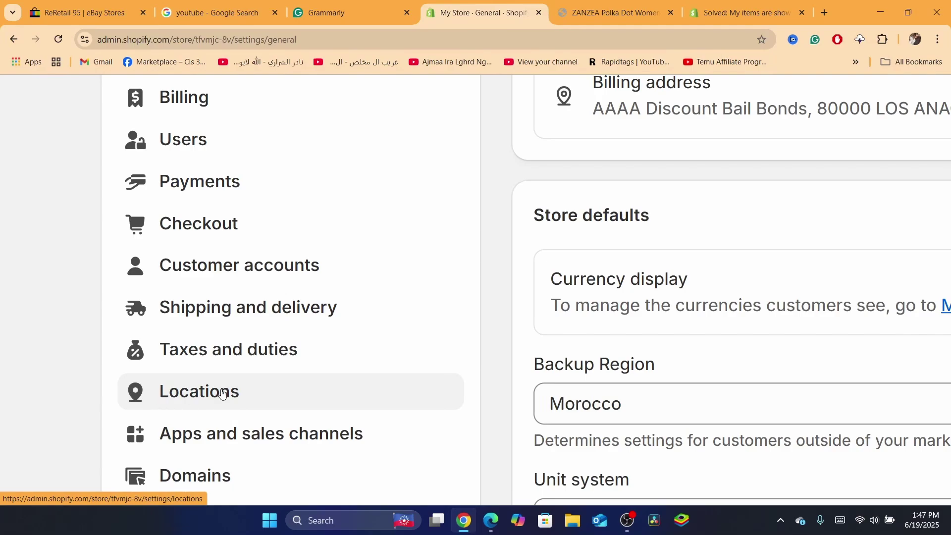
{"action": "left_click", "coordinate": [222, 394]}
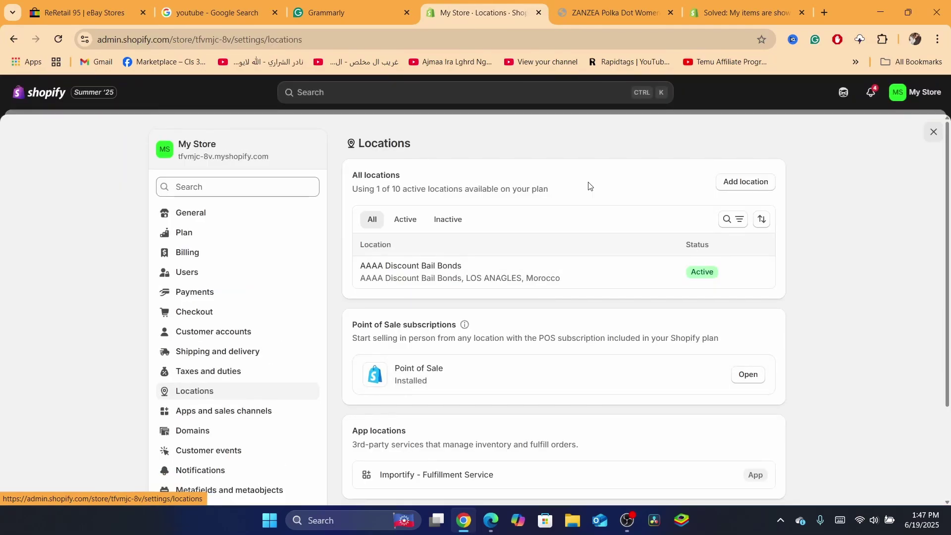
{"action": "left_click", "coordinate": [493, 39]}
{"action": "type", "text": "d"}
{"action": "left_click", "coordinate": [437, 317]}
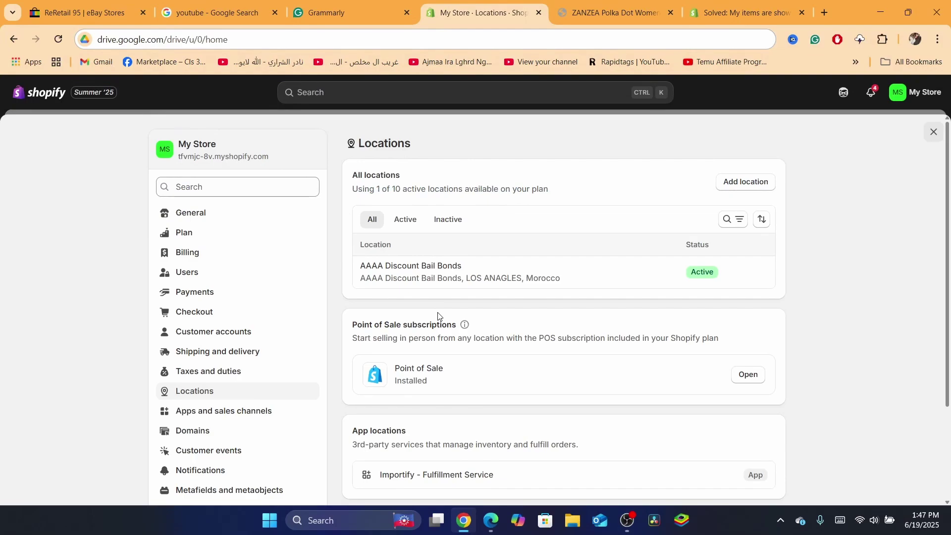
- Look at the new location form and its address fields, and return to the locations list without adding anything
{"action": "left_click", "coordinate": [761, 182]}
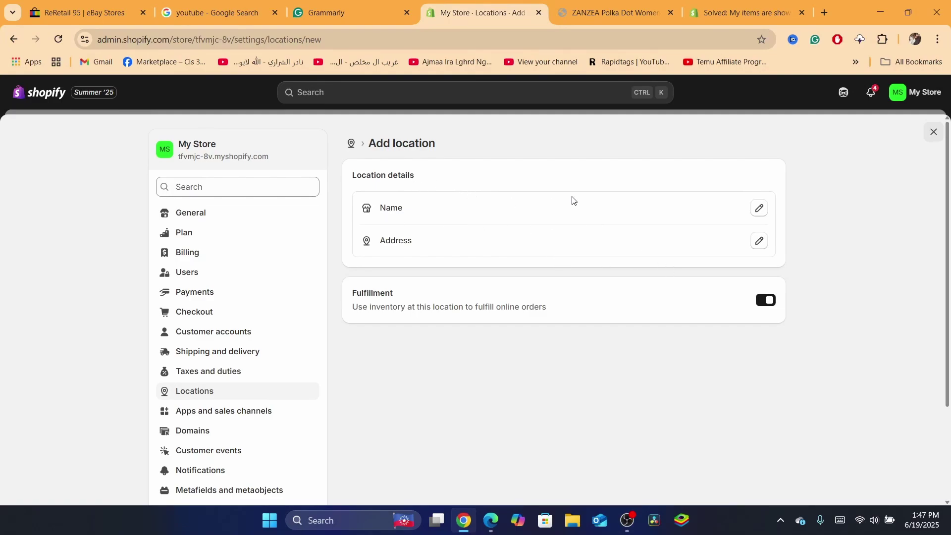
{"action": "left_click", "coordinate": [758, 243]}
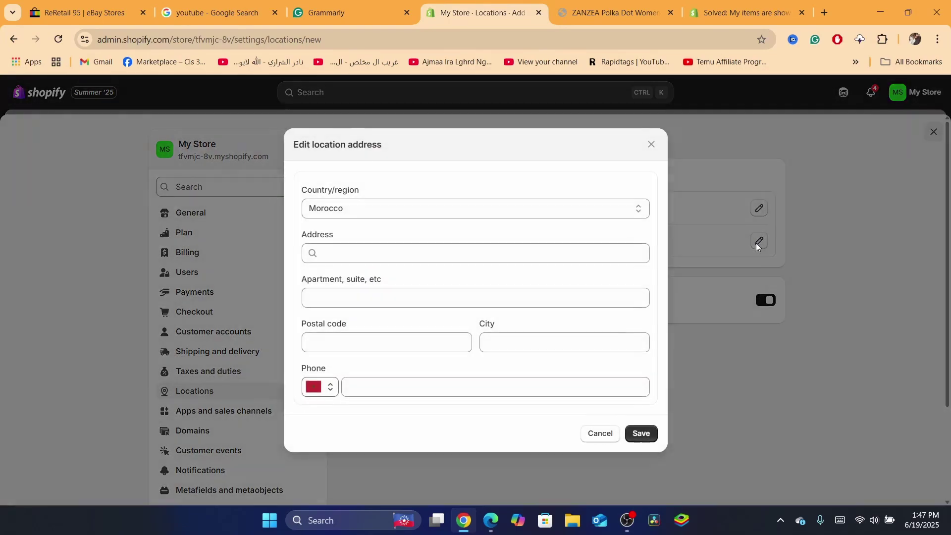
{"action": "left_click", "coordinate": [650, 144]}
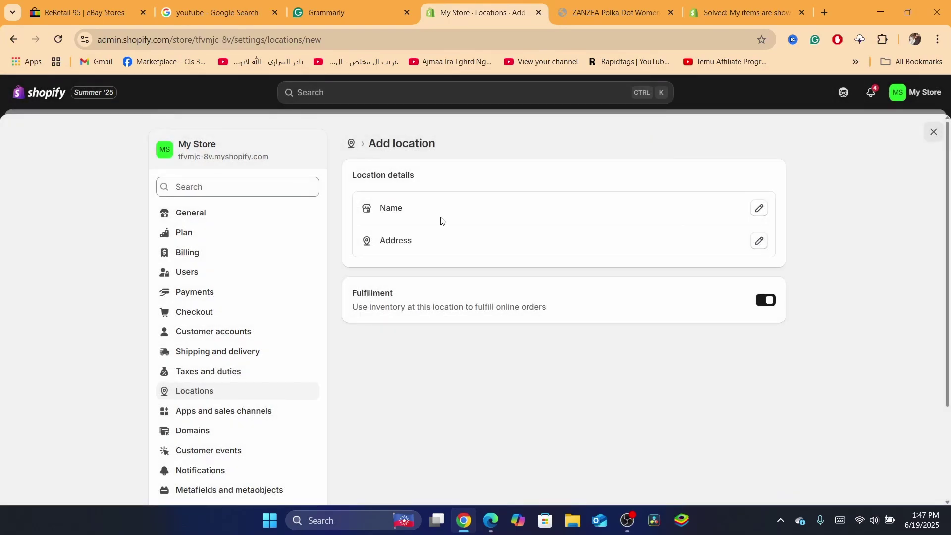
{"action": "left_click", "coordinate": [356, 144]}
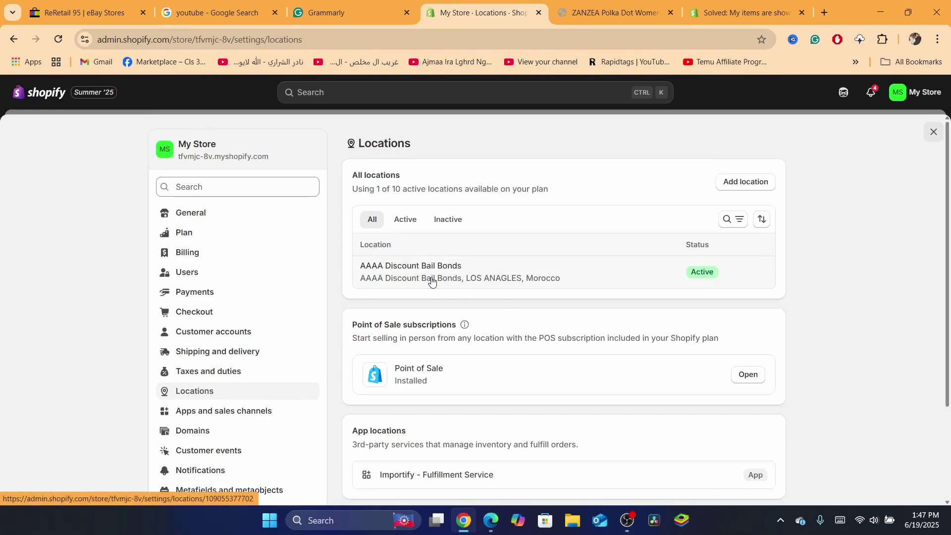
- Review the AAAA Discount Bail Bonds location's details and its setting for using inventory there to fulfill online orders
{"action": "left_click", "coordinate": [432, 279]}
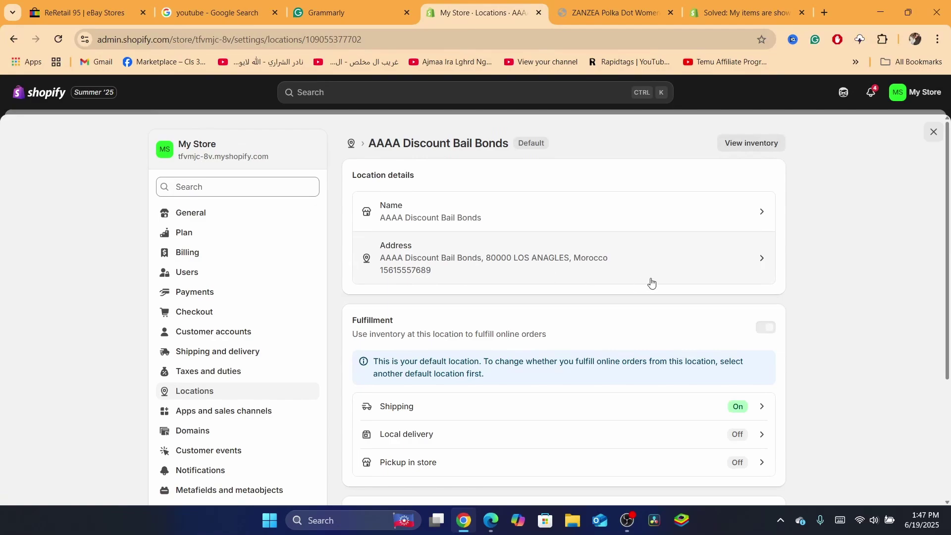
{"action": "left_click_drag", "start_coordinate": [949, 233], "coordinate": [948, 244]}
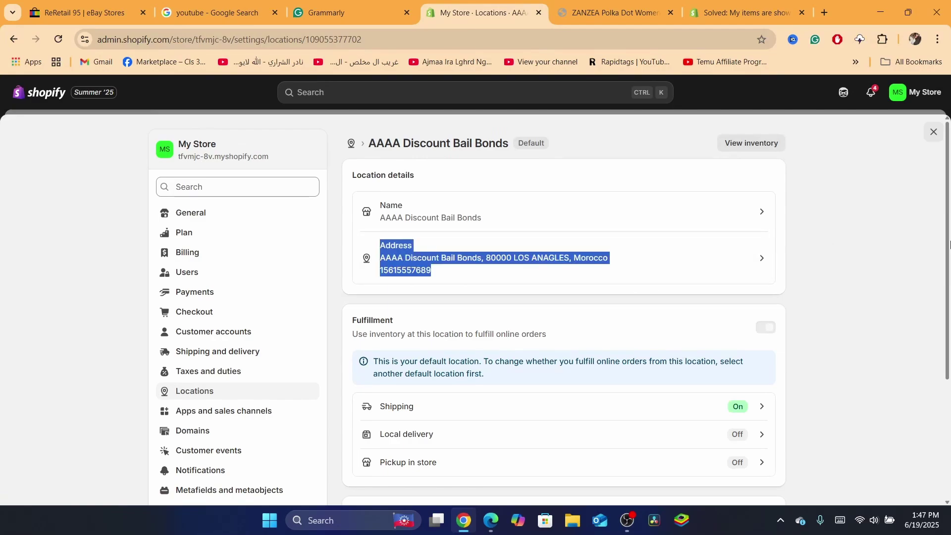
{"action": "left_click", "coordinate": [691, 313]}
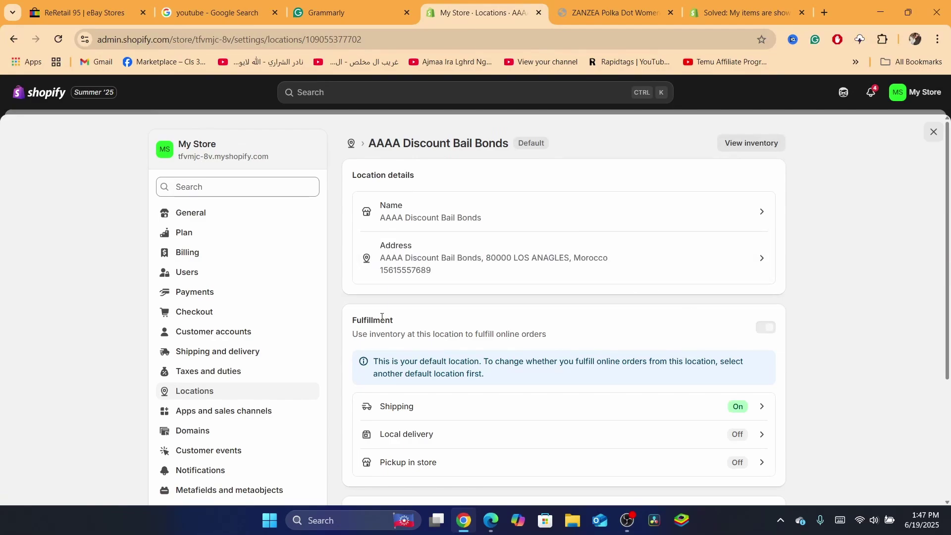
{"action": "left_click_drag", "start_coordinate": [341, 321], "coordinate": [398, 323]}
{"action": "scroll", "coordinate": [490, 336], "scroll_direction": "up", "scroll_amount": 3, "text": "ctrl"}
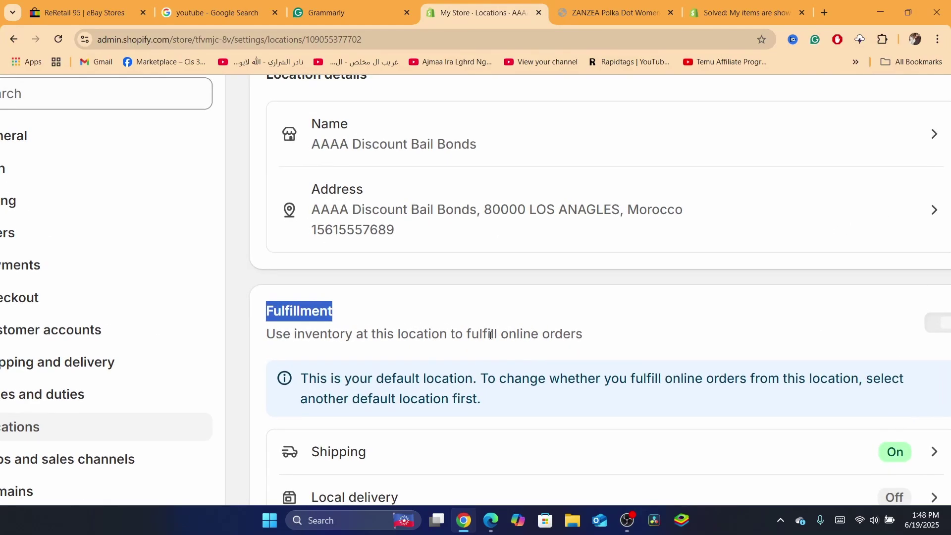
{"action": "left_click_drag", "start_coordinate": [301, 345], "coordinate": [575, 352]}
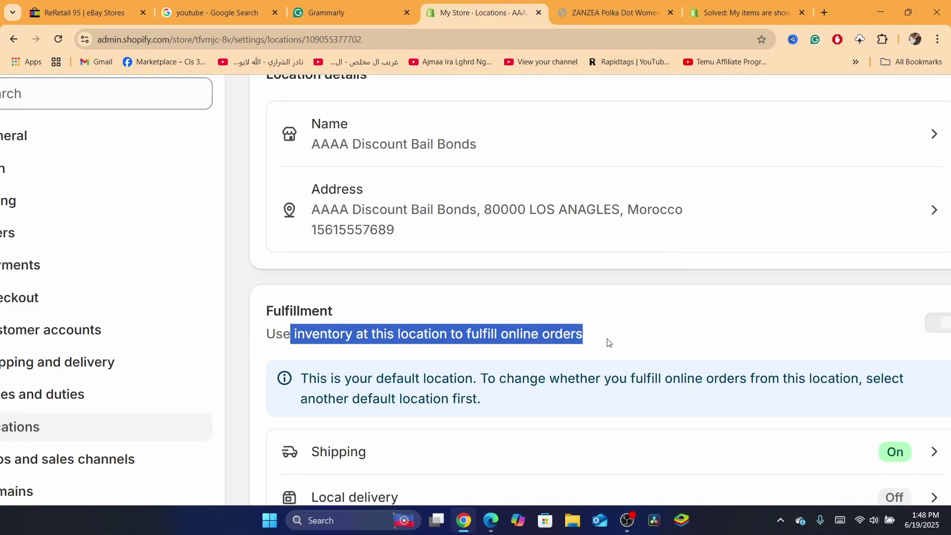
{"action": "scroll", "coordinate": [609, 342], "scroll_direction": "down", "scroll_amount": 3, "text": "ctrl"}
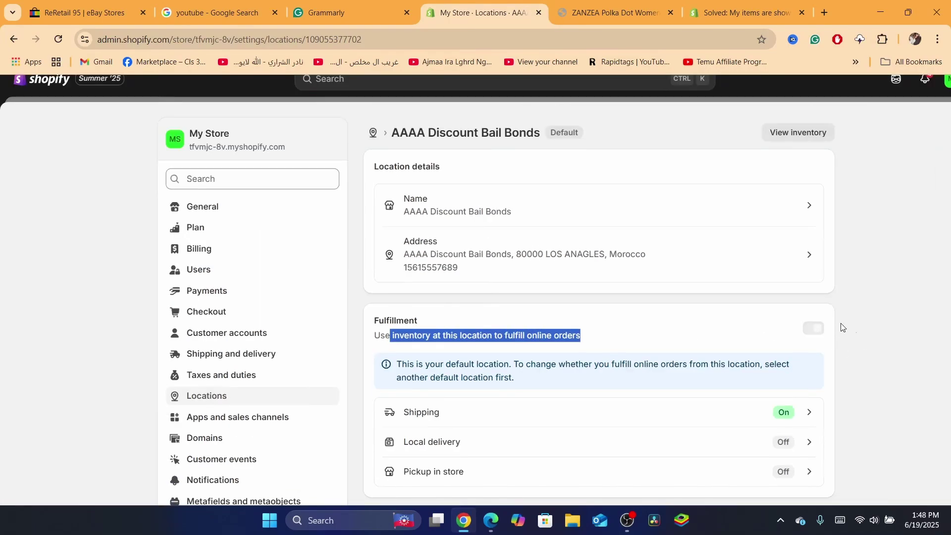
{"action": "left_click", "coordinate": [814, 331]}
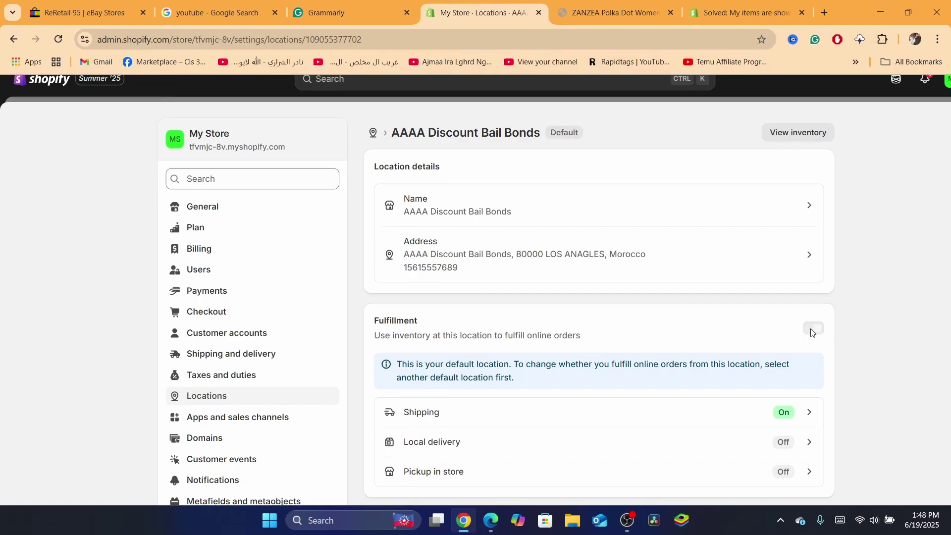
- Reload the dress's storefront page to check its sizes and colors, and return to the admin
{"action": "left_click", "coordinate": [608, 4]}
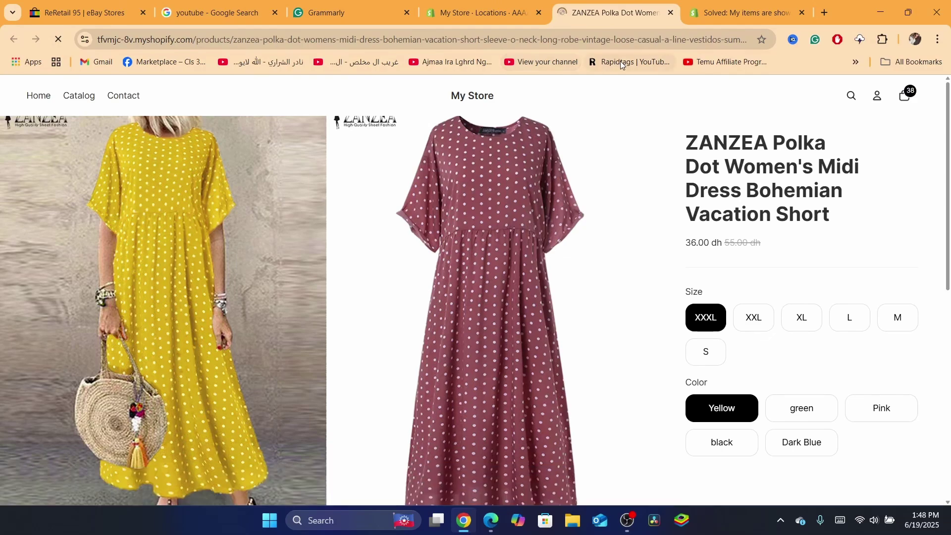
{"action": "left_click", "coordinate": [478, 13]}
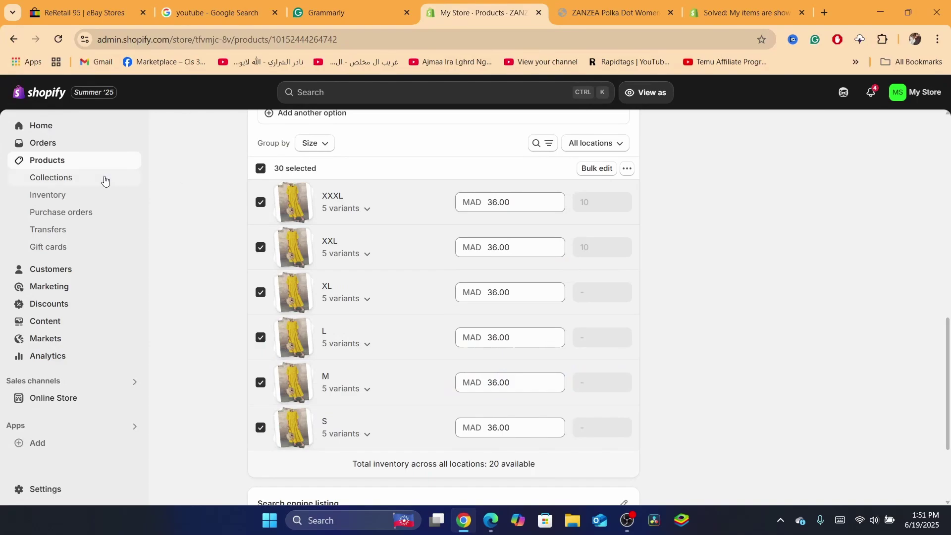
- Open the XXXL / Yellow variant of the ZANZEA Polka Dot dress from the product list
{"action": "left_click", "coordinate": [32, 162]}
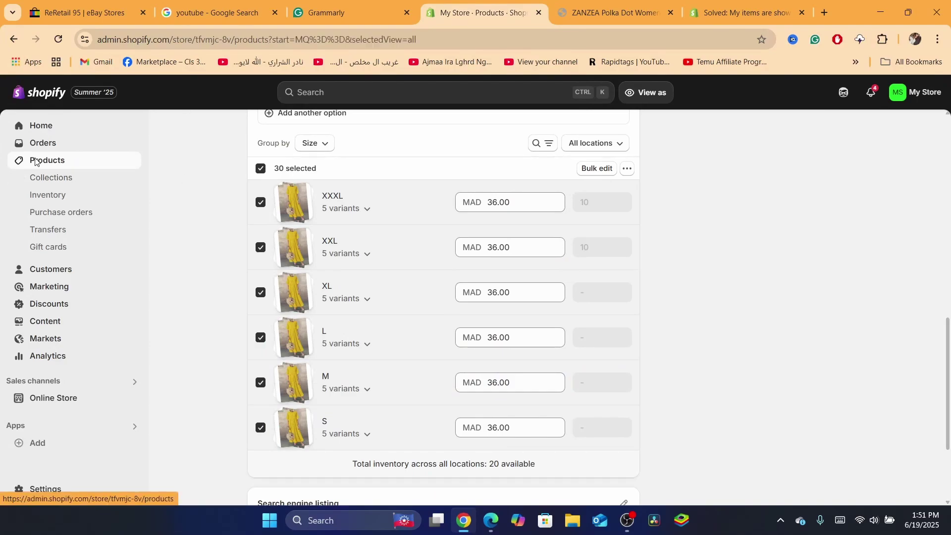
{"action": "left_click", "coordinate": [264, 210]}
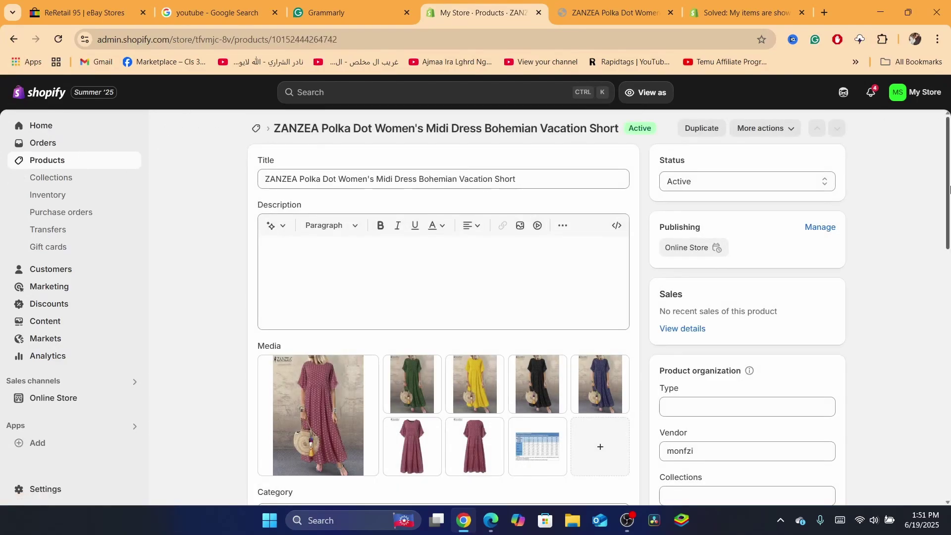
{"action": "left_click_drag", "start_coordinate": [950, 188], "coordinate": [950, 379]}
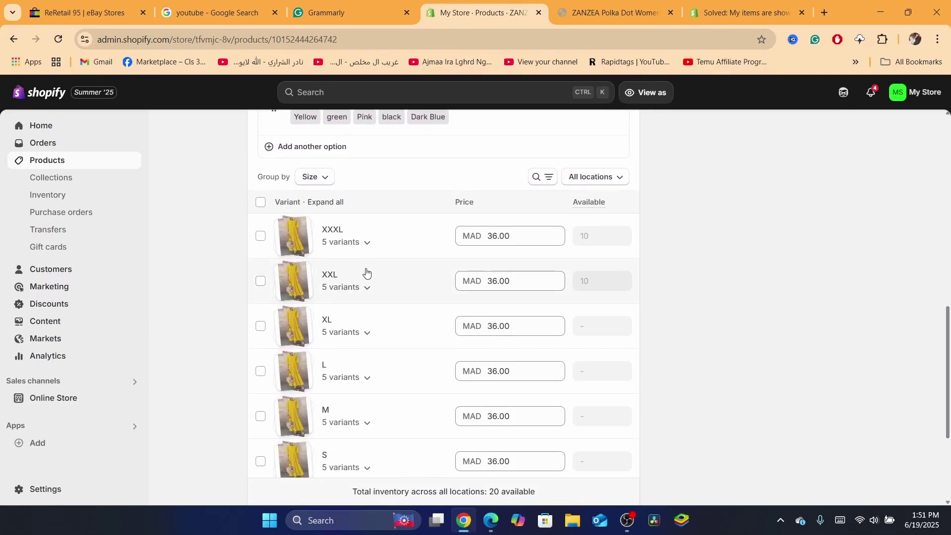
{"action": "left_click", "coordinate": [350, 244]}
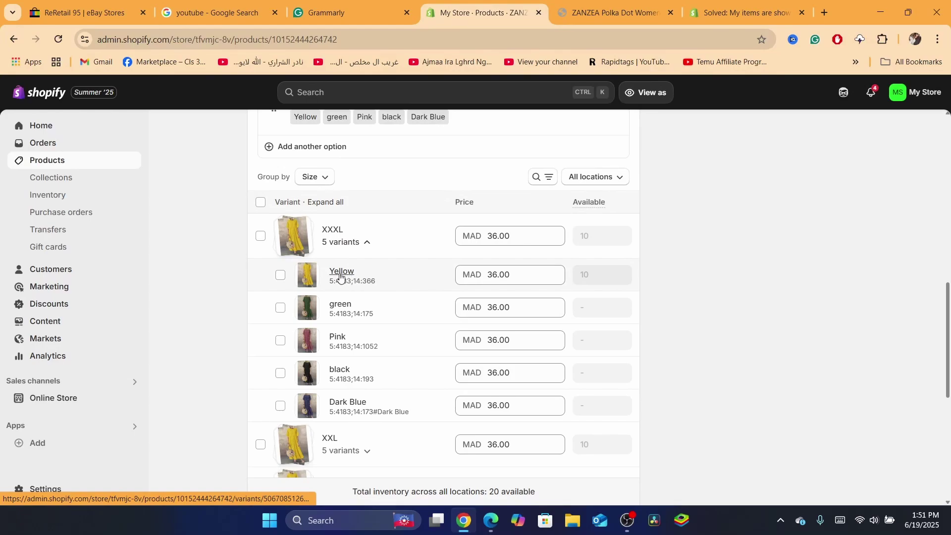
{"action": "left_click", "coordinate": [341, 276]}
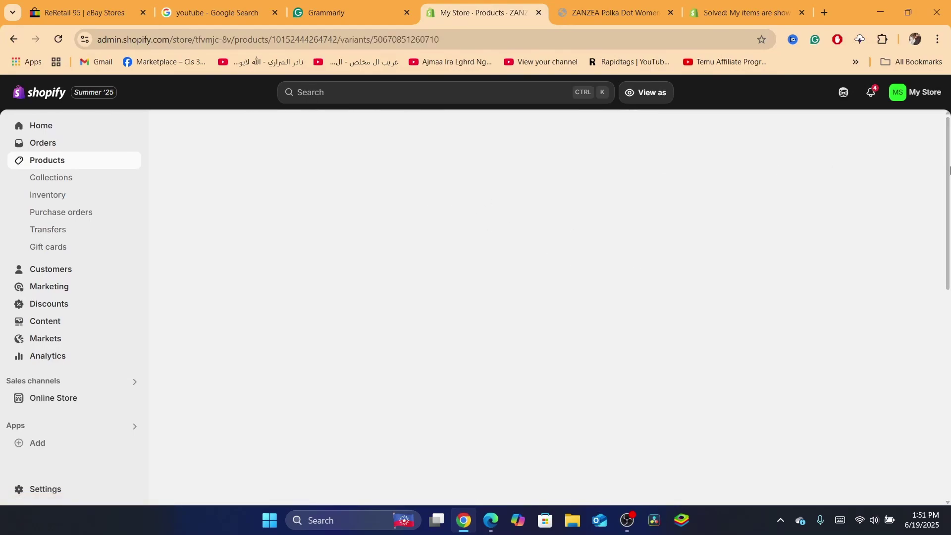
- Turn off Track quantity for the XXXL / Yellow variant, save it, and return to the admin home page
{"action": "scroll", "coordinate": [949, 174], "scroll_direction": "down", "scroll_amount": 10}
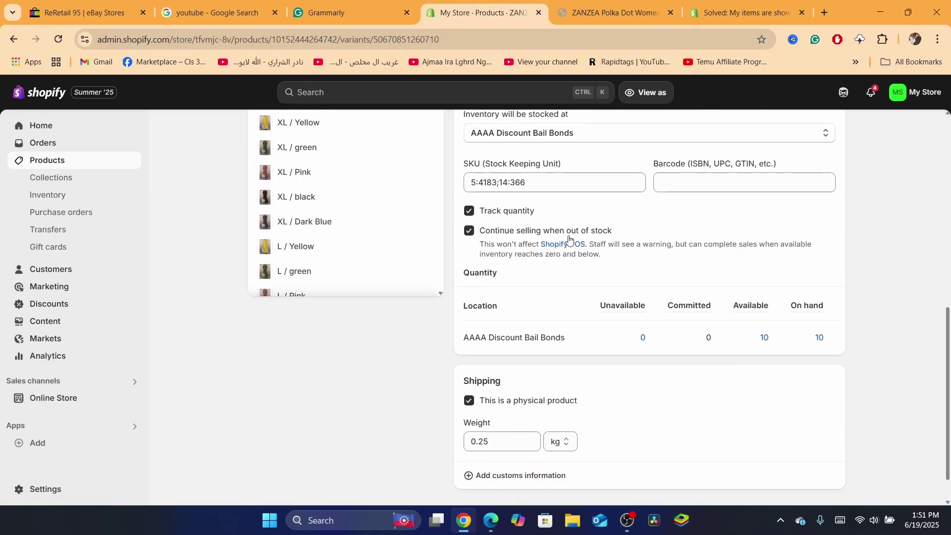
{"action": "left_click", "coordinate": [497, 213]}
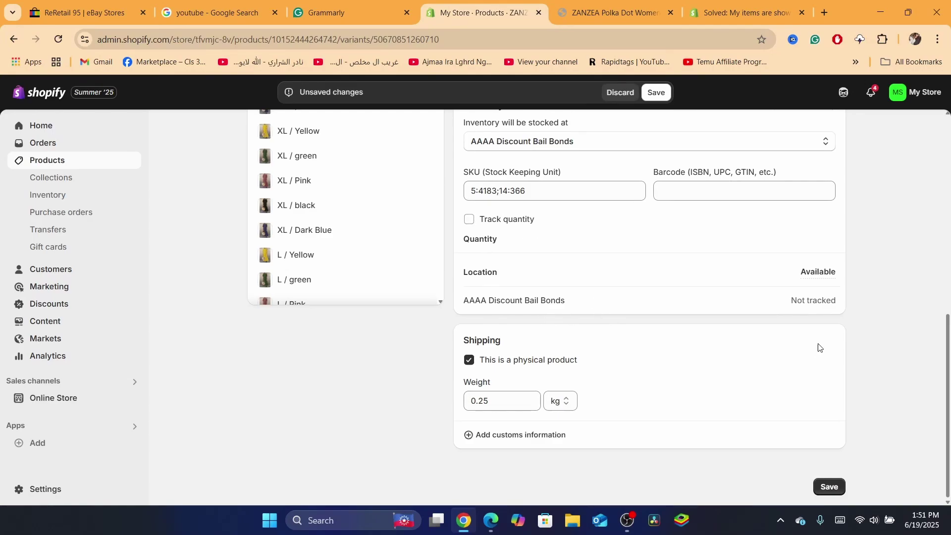
{"action": "left_click", "coordinate": [656, 93]}
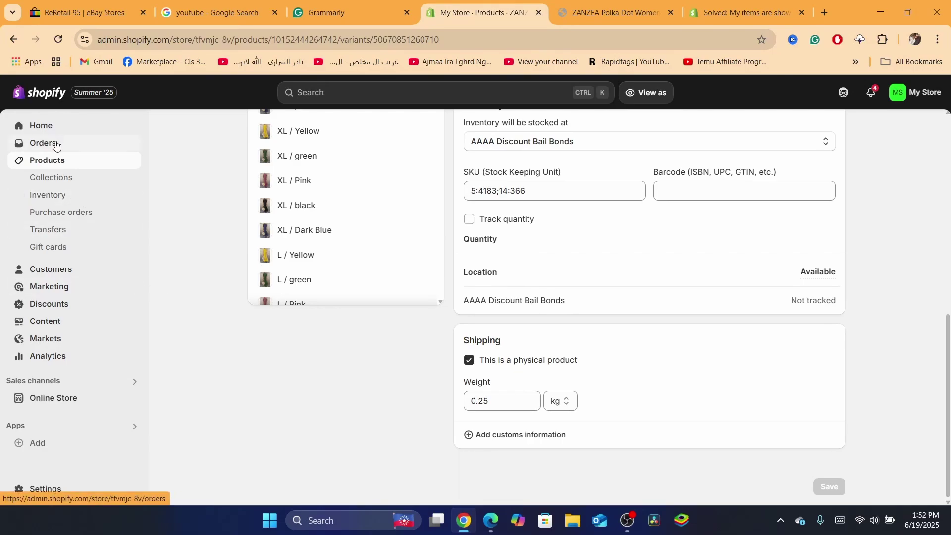
{"action": "left_click", "coordinate": [44, 131]}
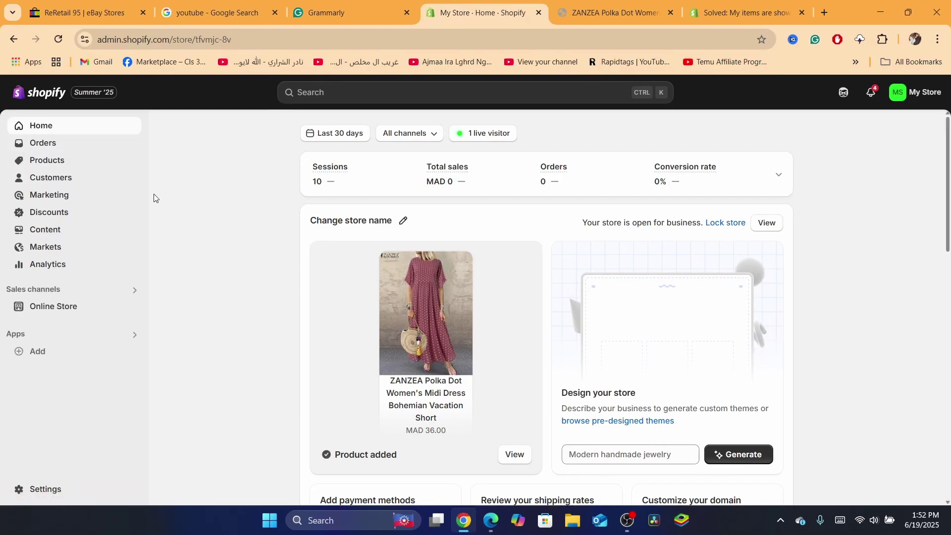
- Review the installed apps and sales channels in the store settings, including the actions available for Importify - Ai Dropshipping
{"action": "left_click", "coordinate": [52, 489]}
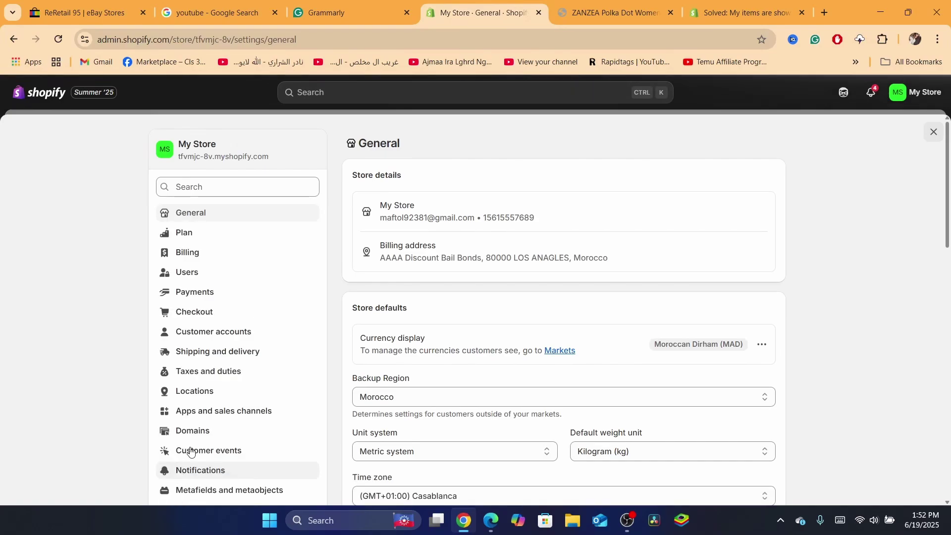
{"action": "left_click", "coordinate": [195, 411]}
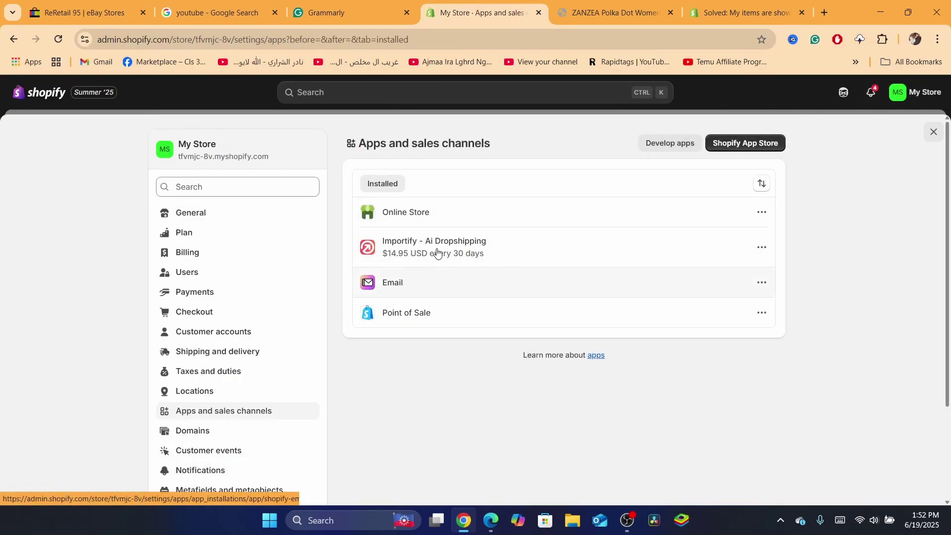
{"action": "left_click", "coordinate": [761, 247]}
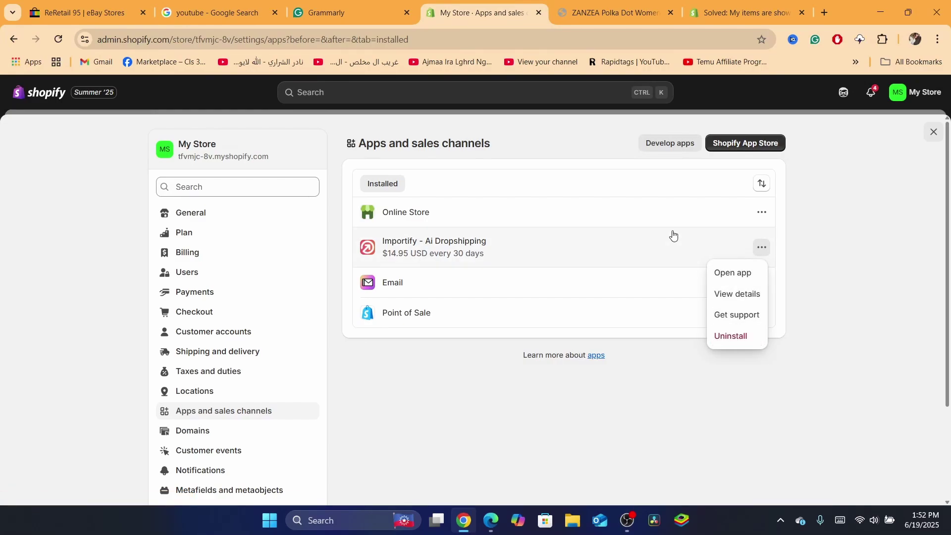
{"action": "left_click", "coordinate": [488, 135]}
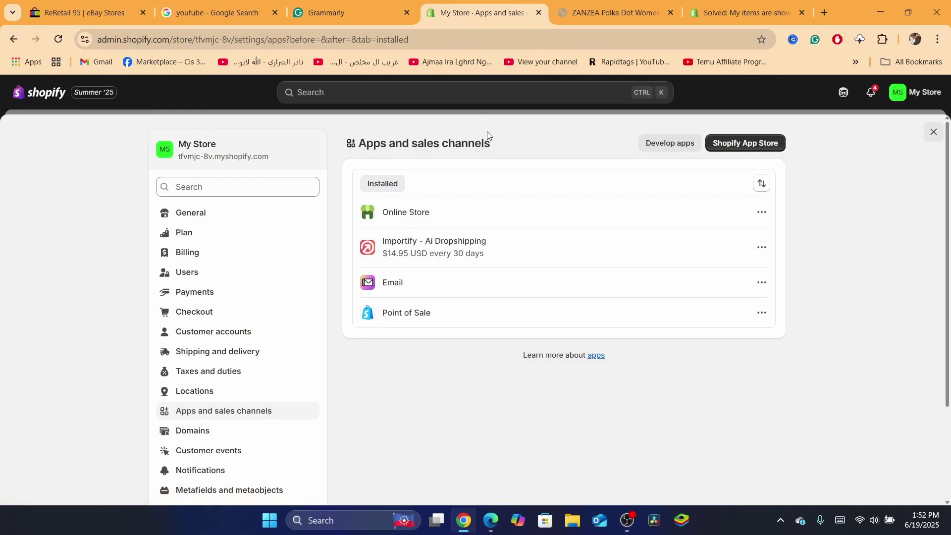
{"action": "key", "text": "Escape"}
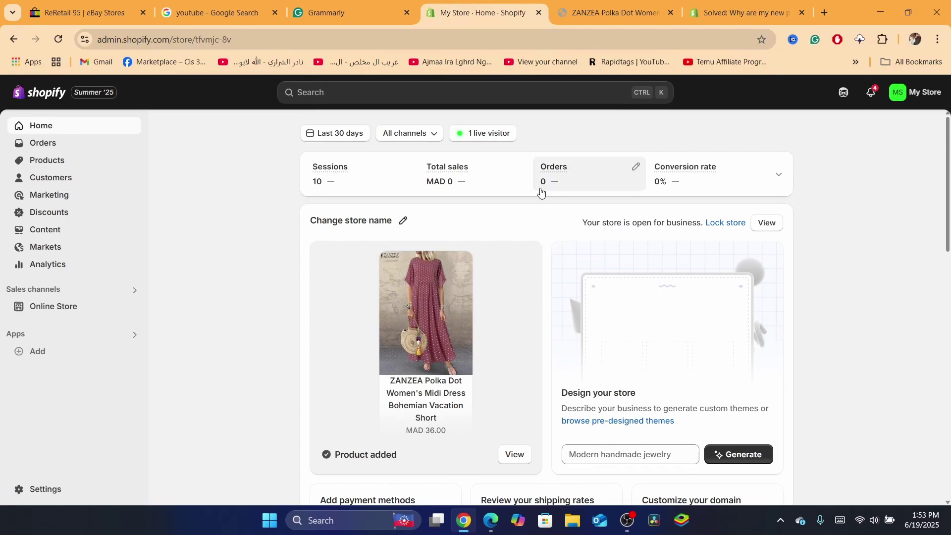
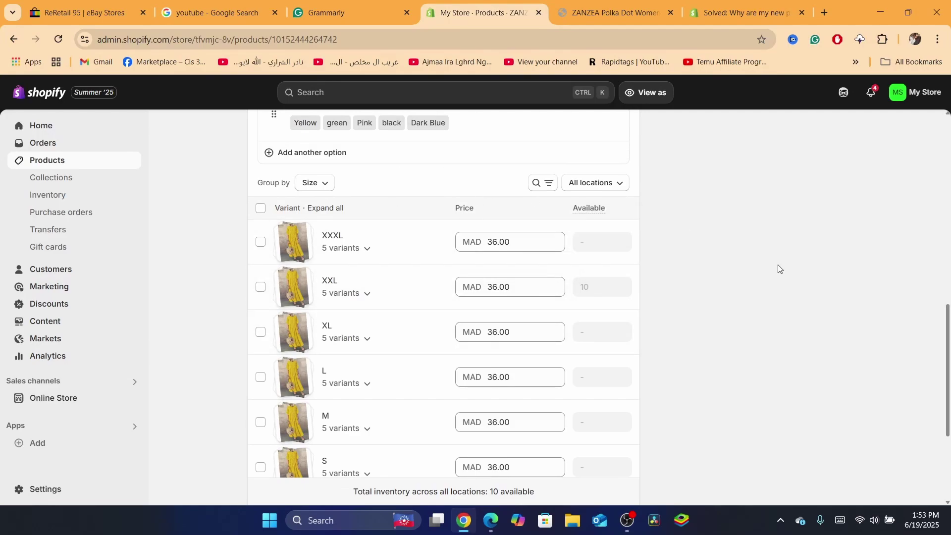
- Add a new variant to the ZANZEA Polka Dot dress with size m and color blue
{"action": "scroll", "coordinate": [939, 322], "scroll_direction": "up", "scroll_amount": 4}
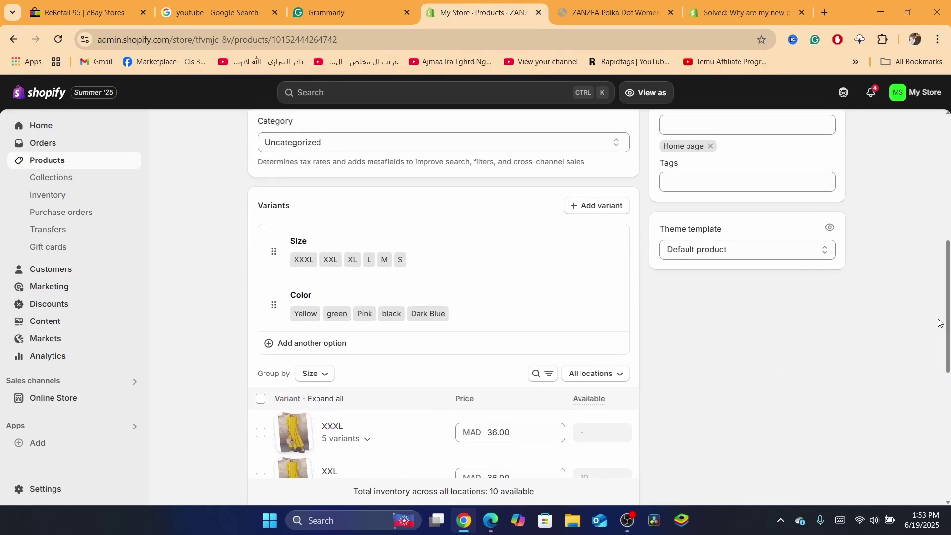
{"action": "left_click", "coordinate": [602, 206]}
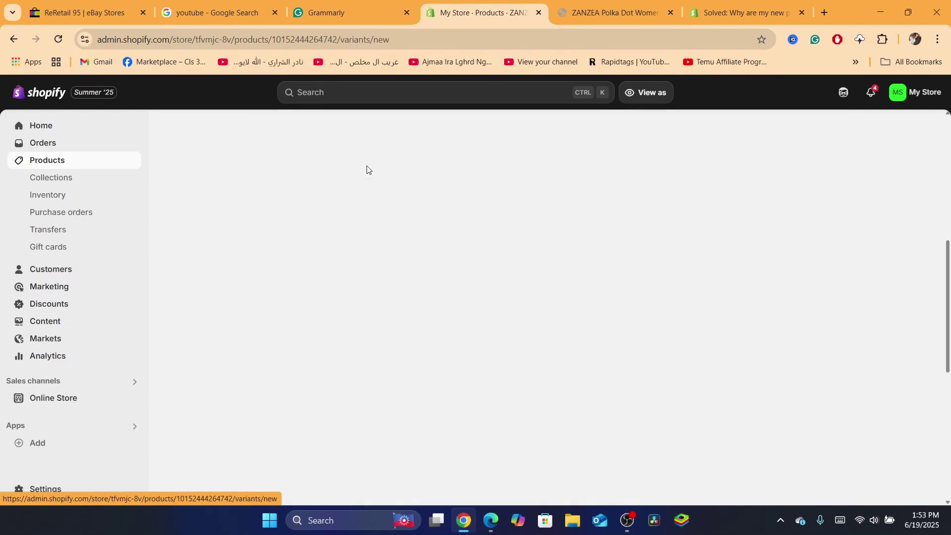
{"action": "scroll", "coordinate": [536, 125], "scroll_direction": "down", "scroll_amount": 1}
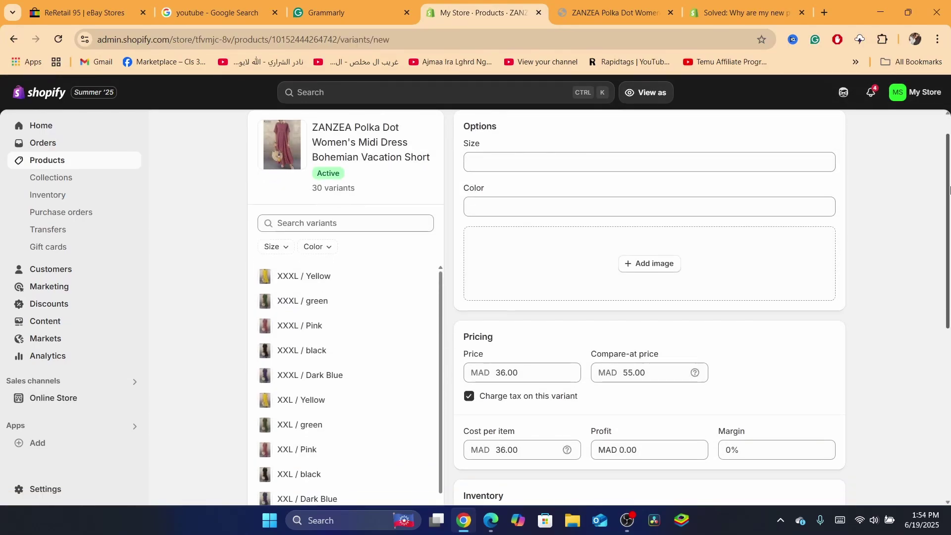
{"action": "left_click", "coordinate": [529, 161]}
{"action": "type", "text": "xl"}
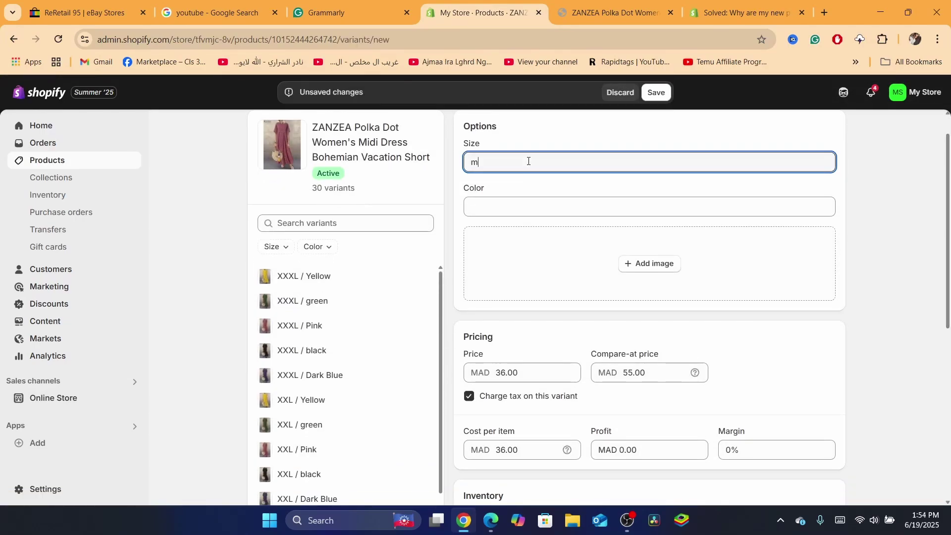
{"action": "left_click", "coordinate": [494, 231]}
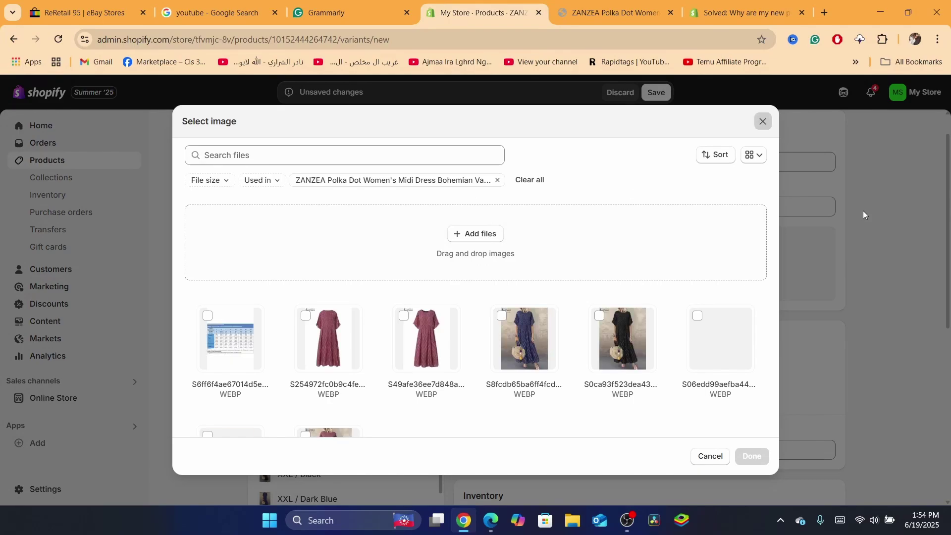
{"action": "left_click", "coordinate": [863, 210]}
{"action": "left_click", "coordinate": [554, 202]}
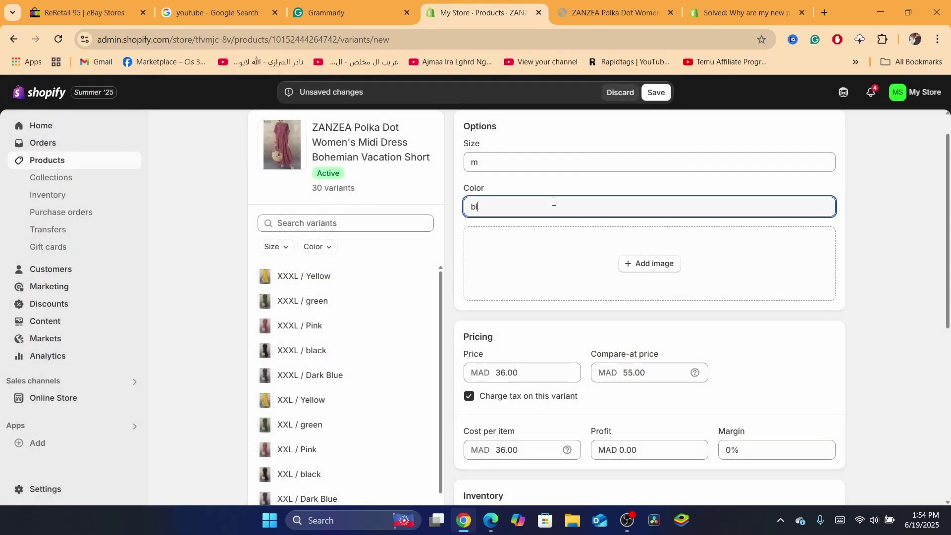
- Turn on Track quantity for the new variant, set its quantity at AAAA Discount Bail Bonds to 10, and save it
{"action": "left_click_drag", "start_coordinate": [948, 233], "coordinate": [948, 337]}
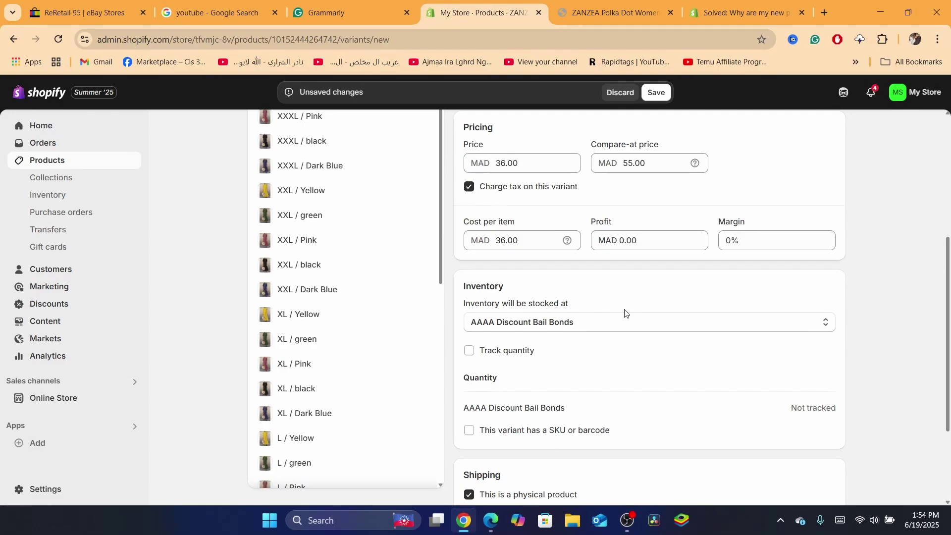
{"action": "left_click", "coordinate": [582, 325]}
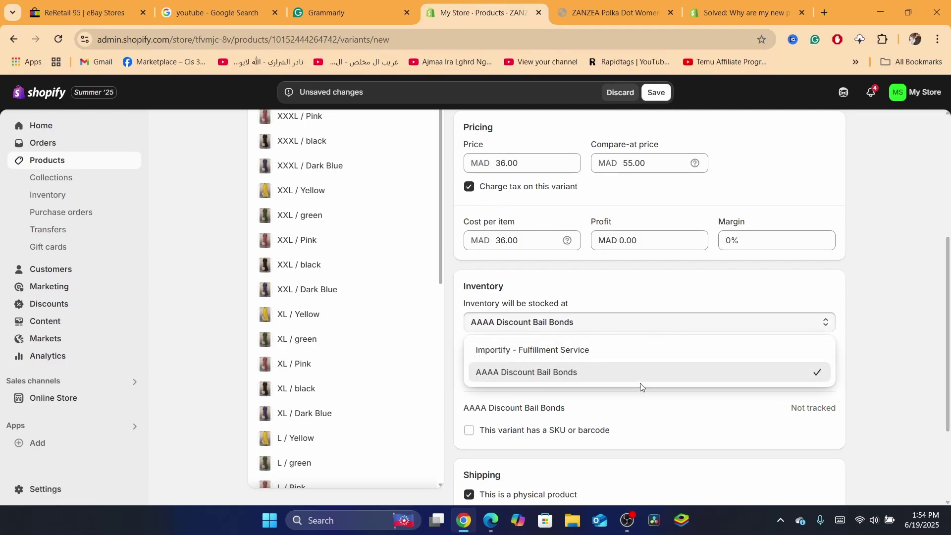
{"action": "left_click", "coordinate": [557, 303]}
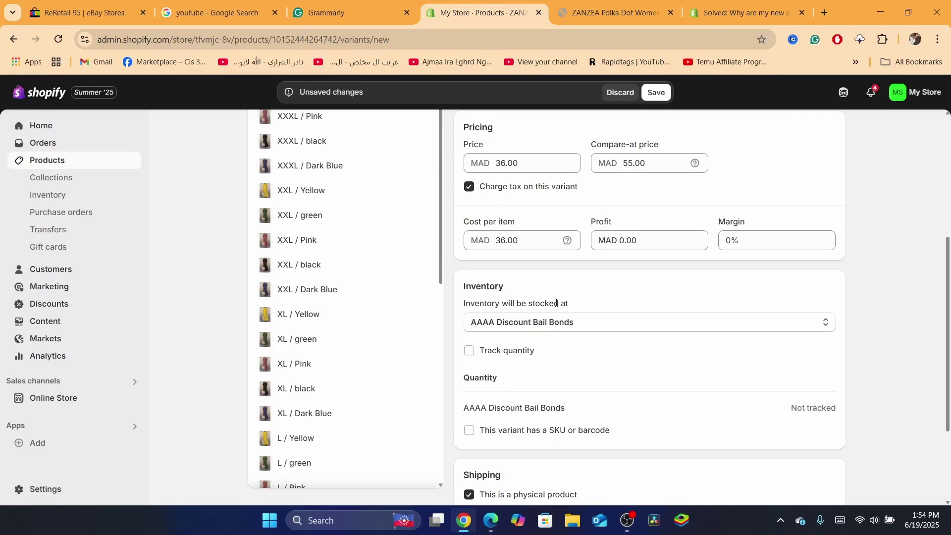
{"action": "scroll", "coordinate": [634, 317], "scroll_direction": "down", "scroll_amount": 2}
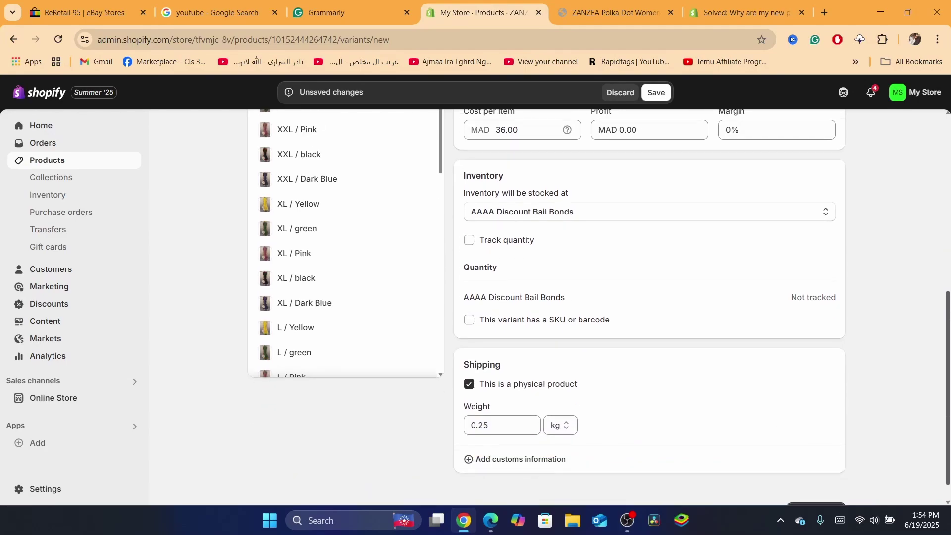
{"action": "left_click", "coordinate": [471, 240]}
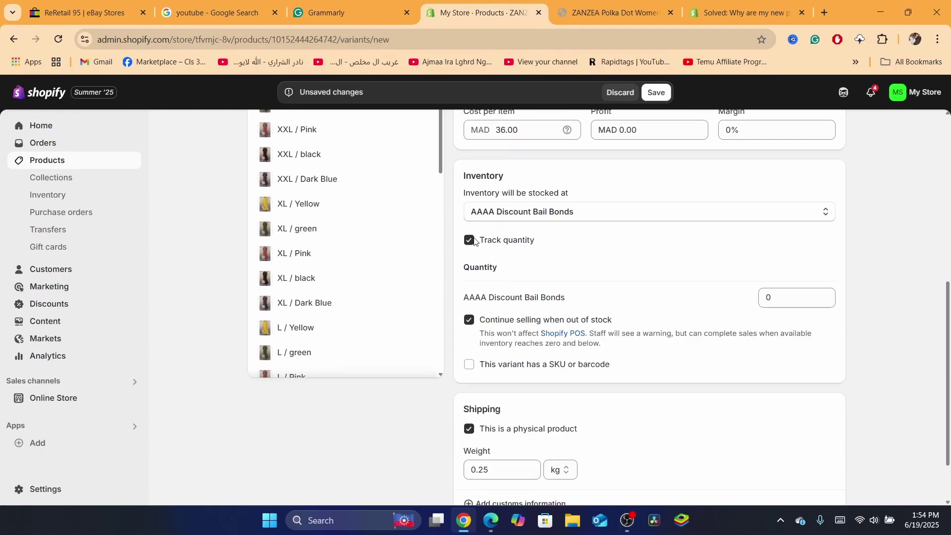
{"action": "left_click", "coordinate": [779, 292]}
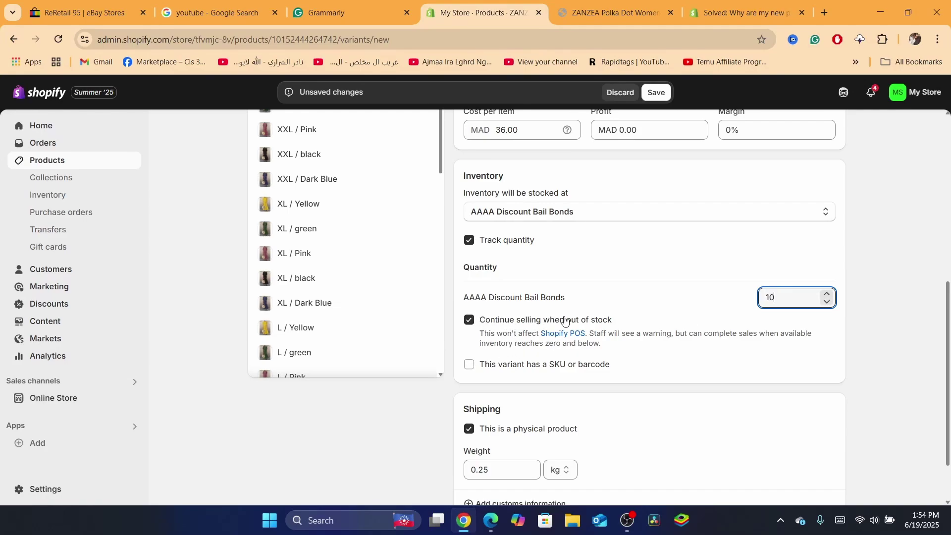
{"action": "left_click", "coordinate": [656, 93]}
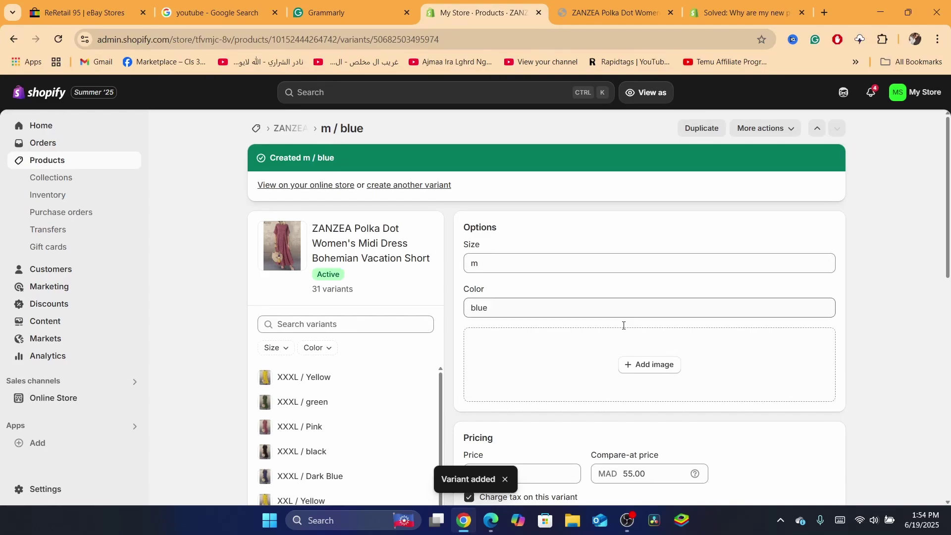
- Reopen the ZANZEA Polka Dot dress from the product list and check its size and color variants
{"action": "left_click", "coordinate": [78, 164]}
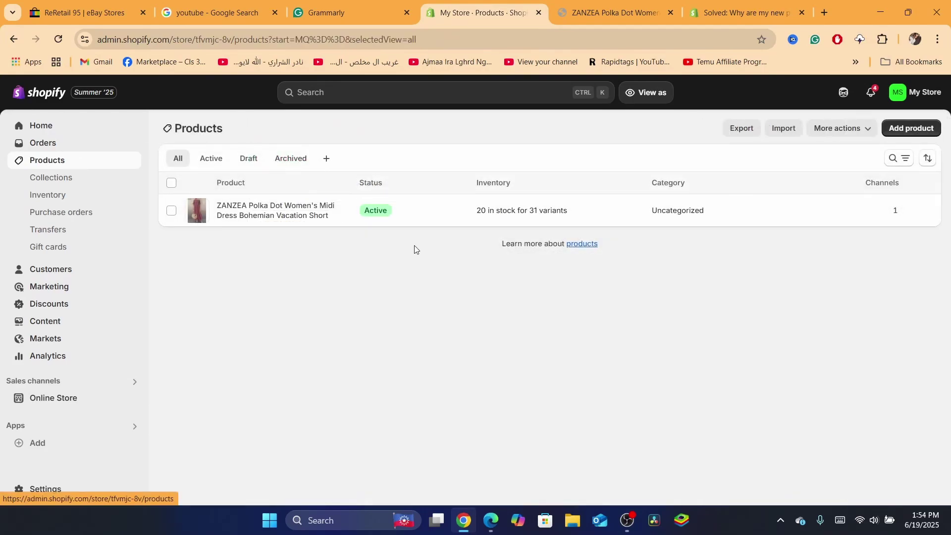
{"action": "left_click", "coordinate": [262, 212]}
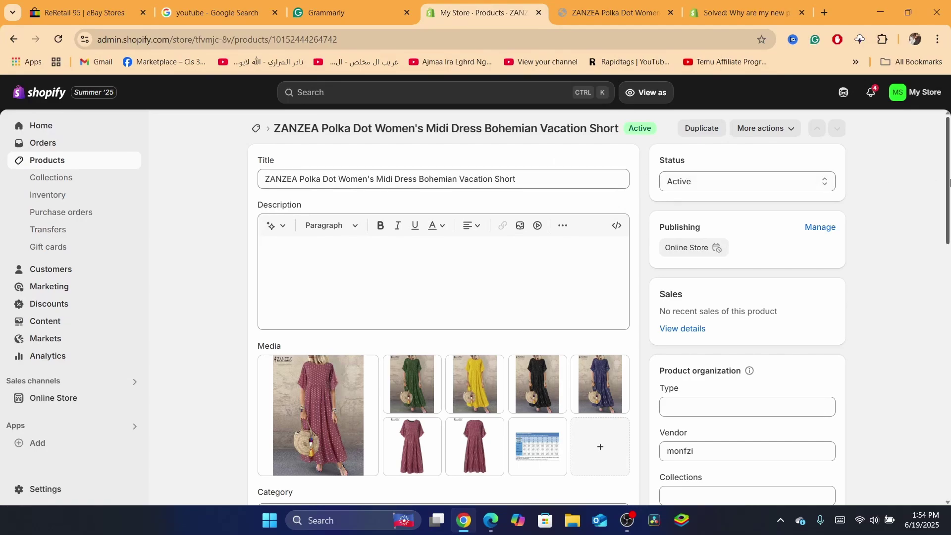
{"action": "left_click_drag", "start_coordinate": [947, 184], "coordinate": [950, 311]}
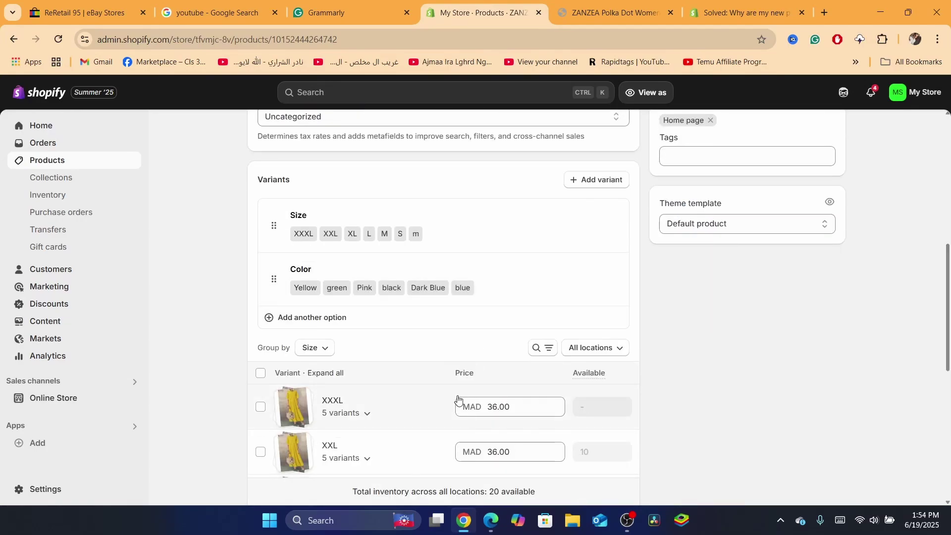